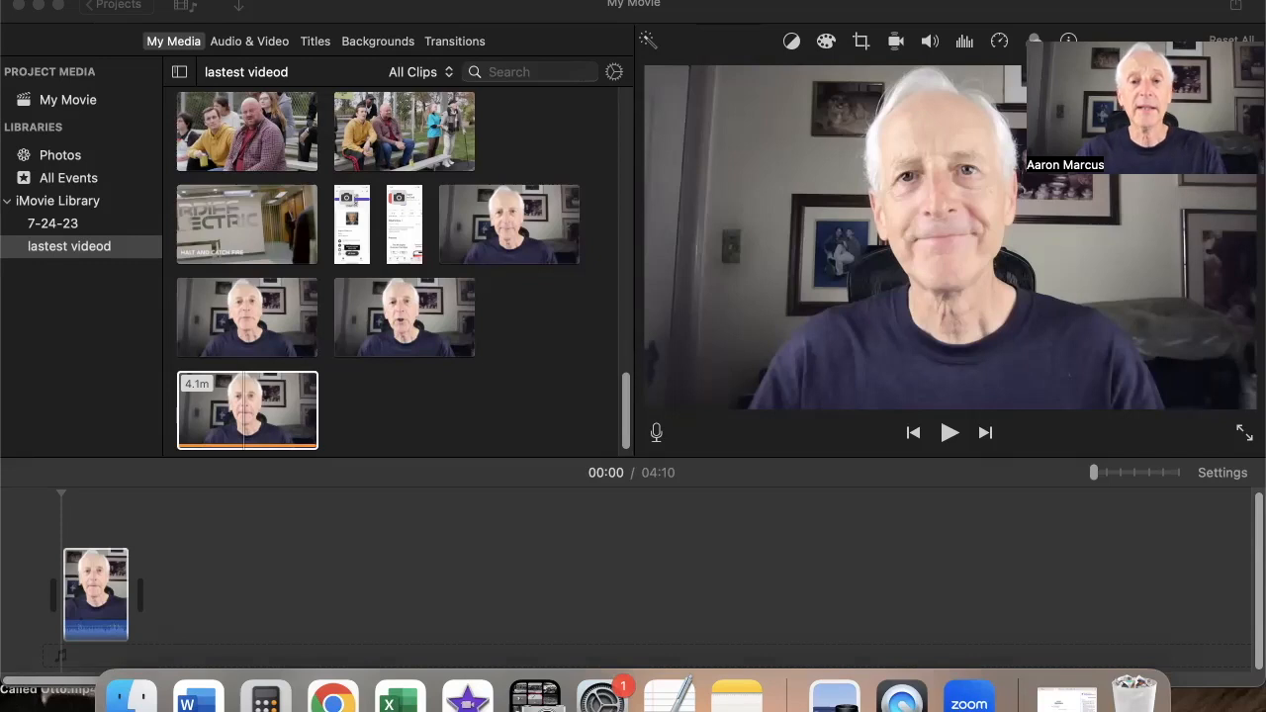
Add Sample Slate.mp4 from the desktop to the end of the movie's timeline
drag(514, 12, 247, 12)
drag(1045, 242, 217, 562)
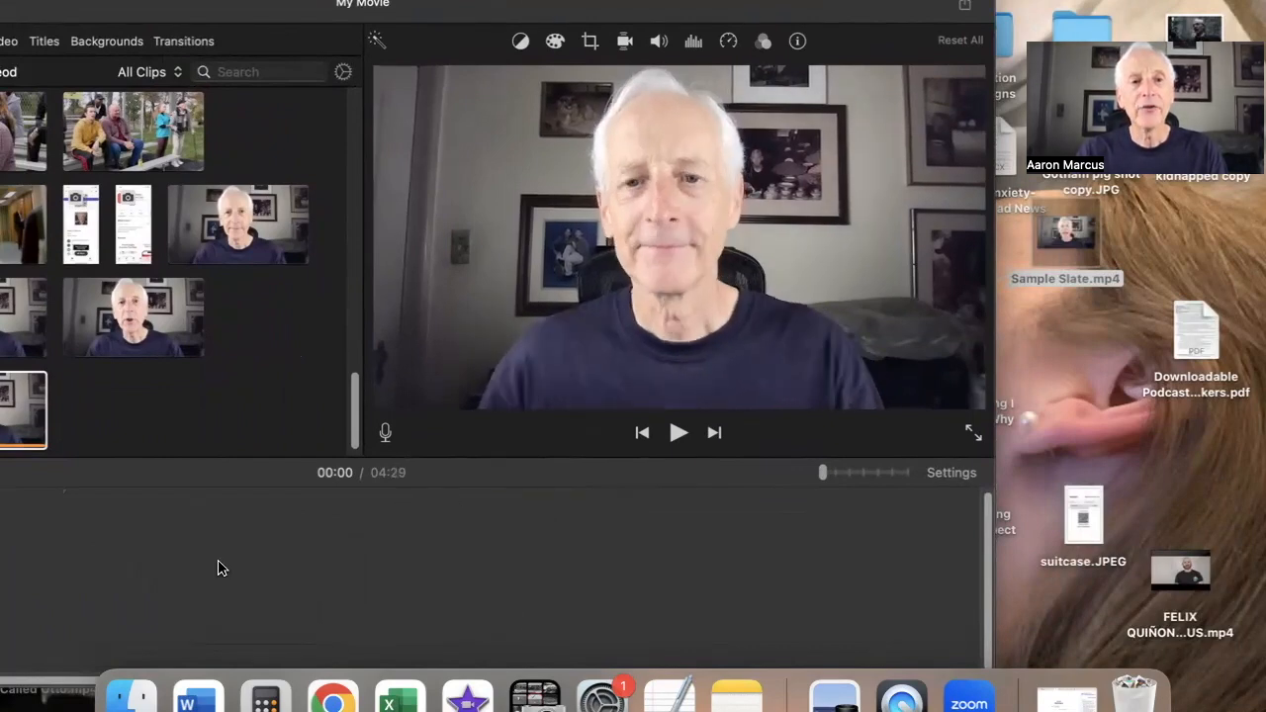
drag(445, 17, 677, 16)
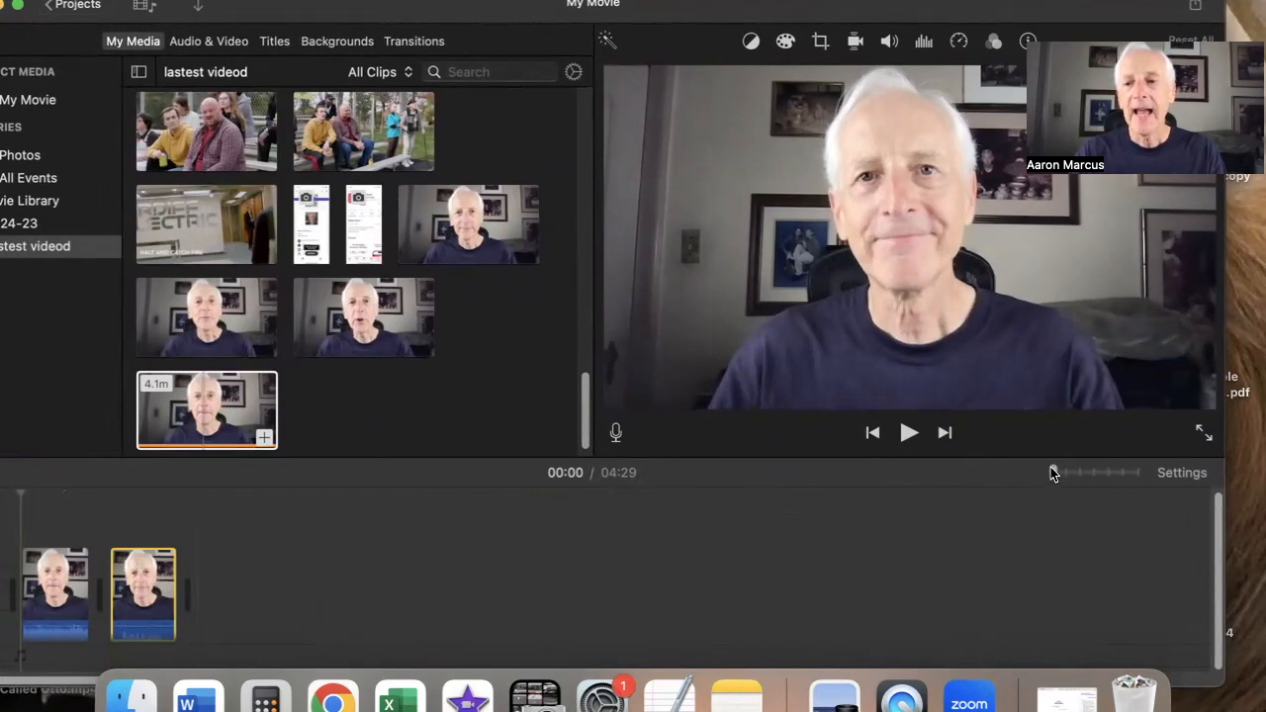
Zoom the timeline and play back the movie's start and the added slate clip to review them
drag(1052, 473, 1069, 473)
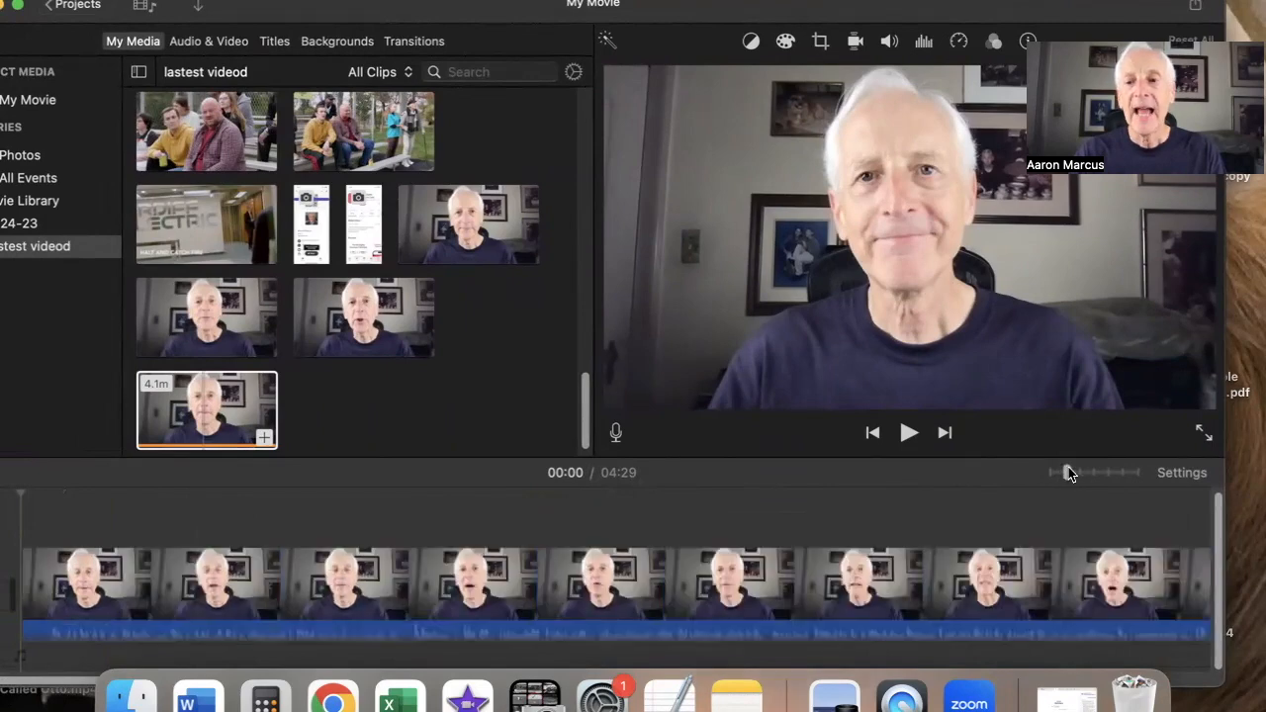
drag(1068, 473, 1032, 473)
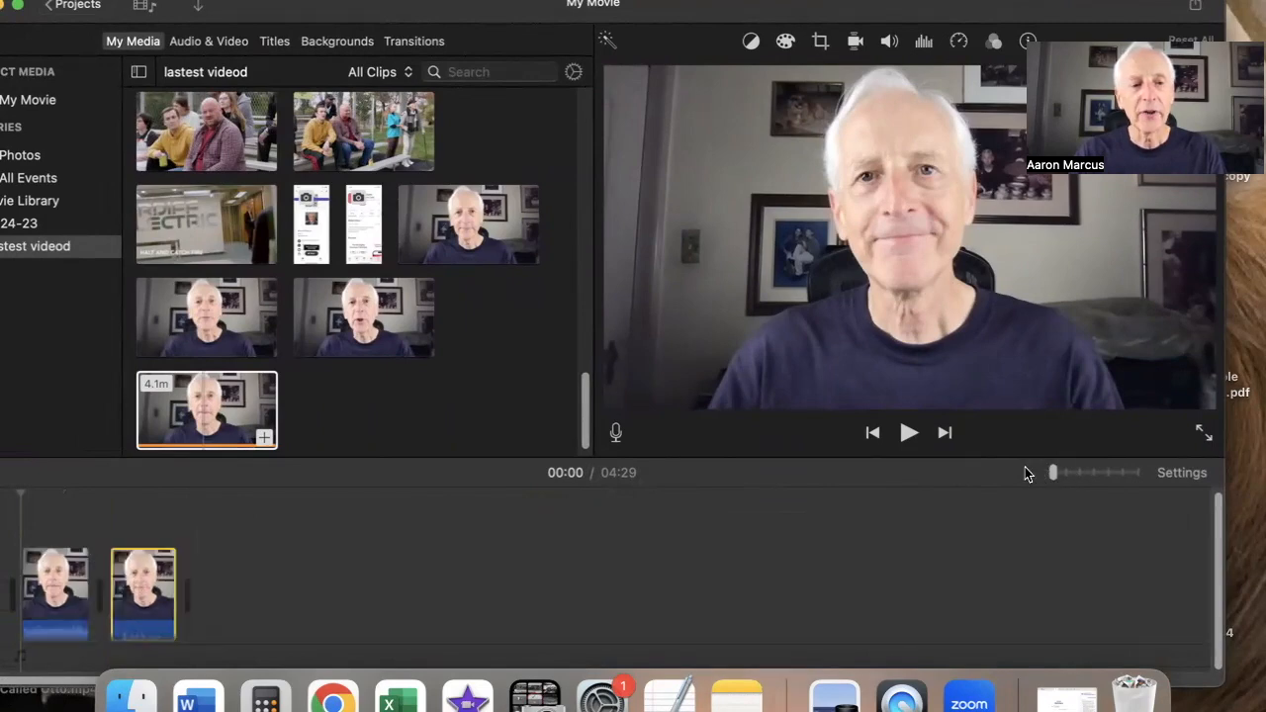
click(136, 565)
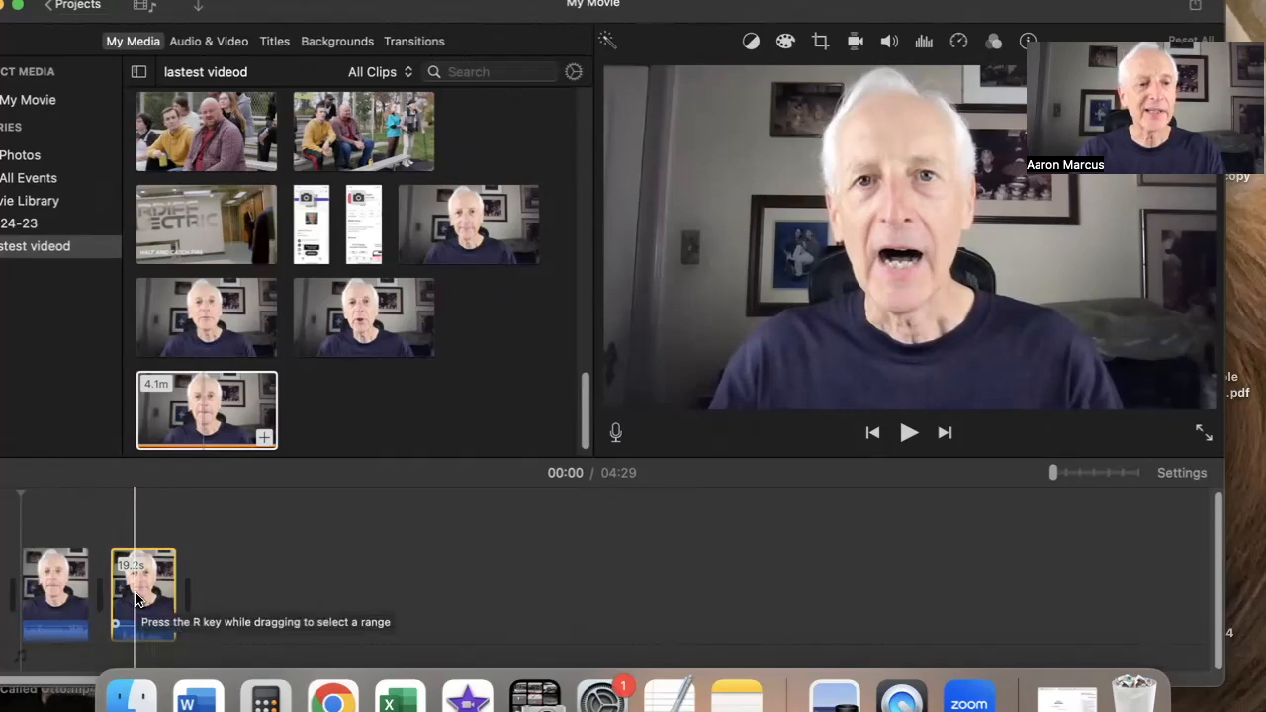
click(1070, 474)
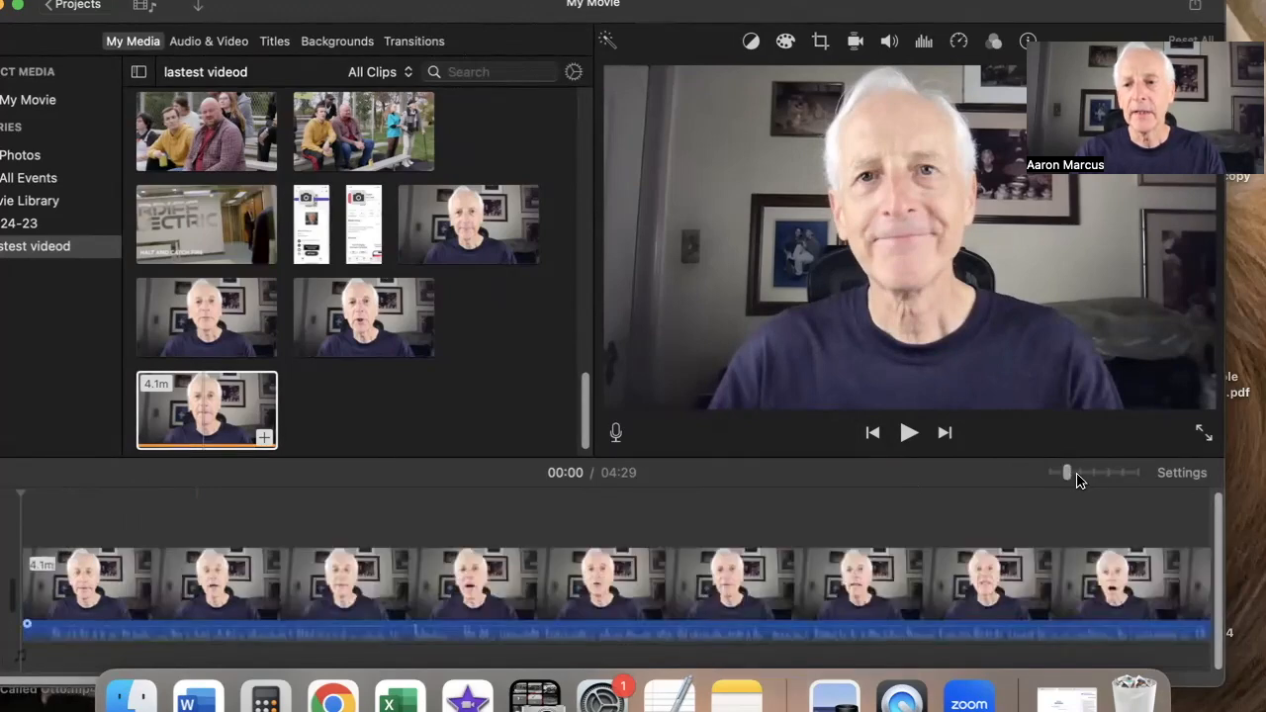
click(1091, 474)
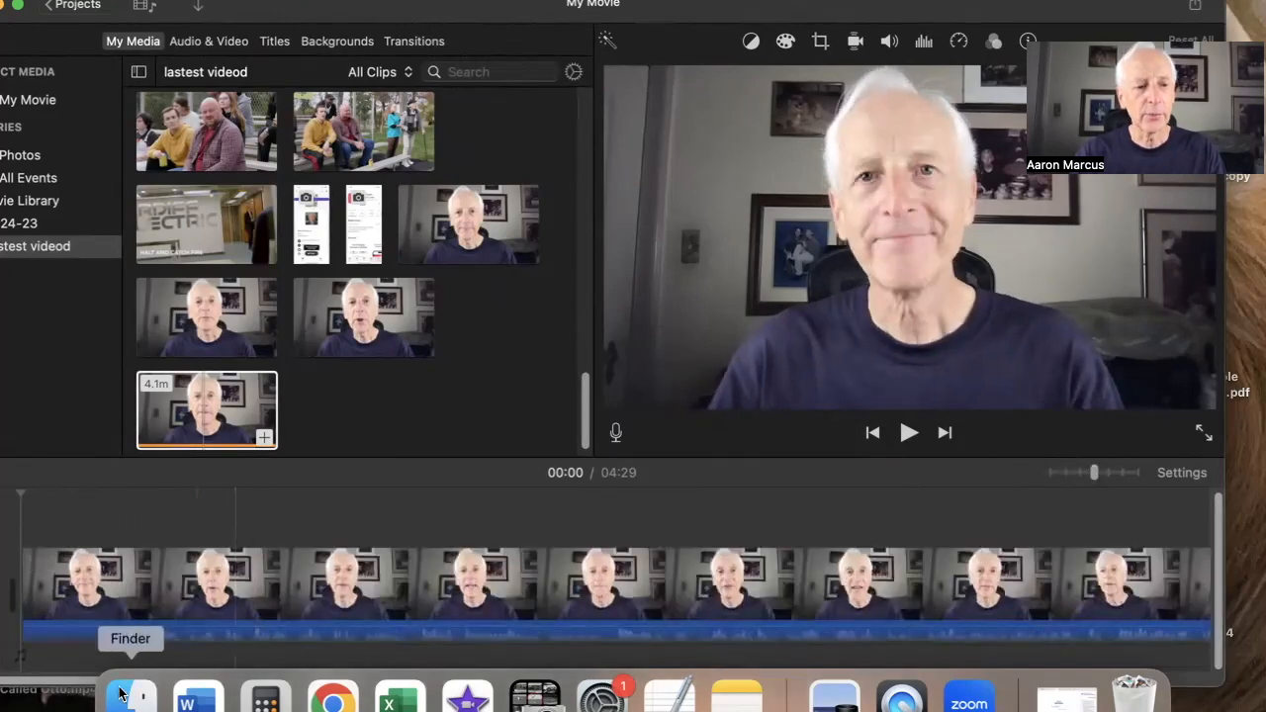
click(20, 519)
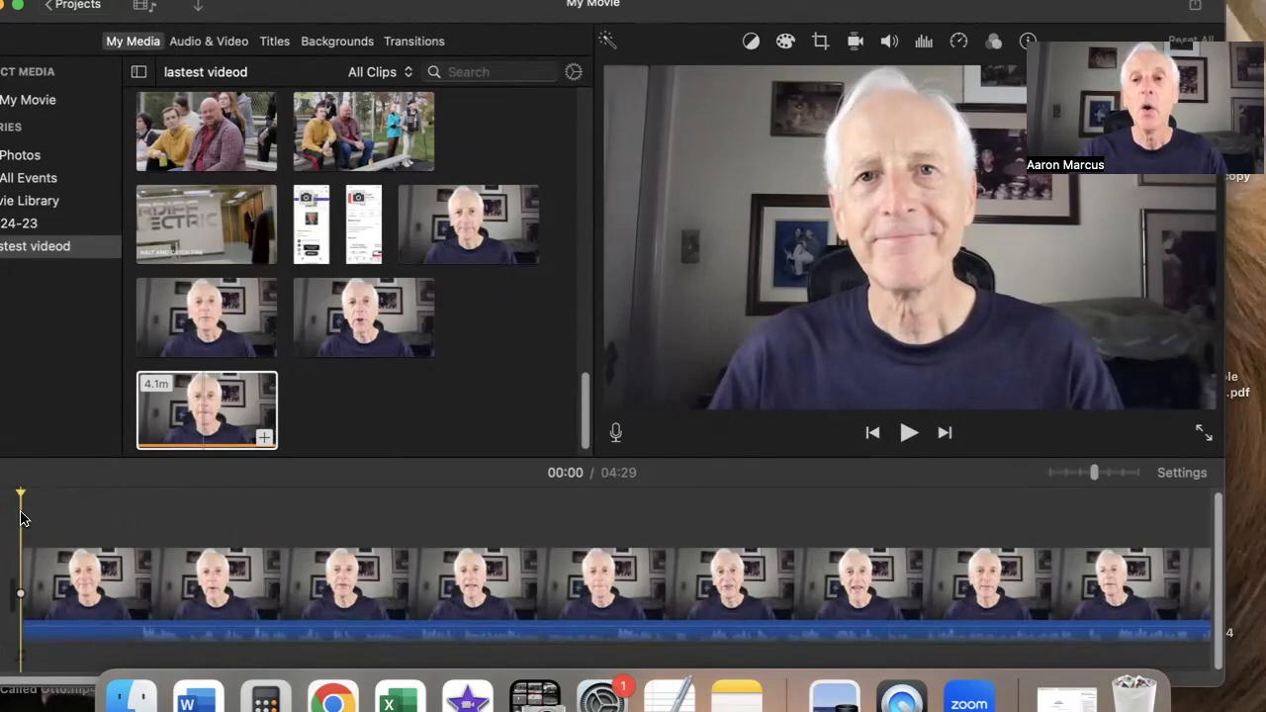
key(space)
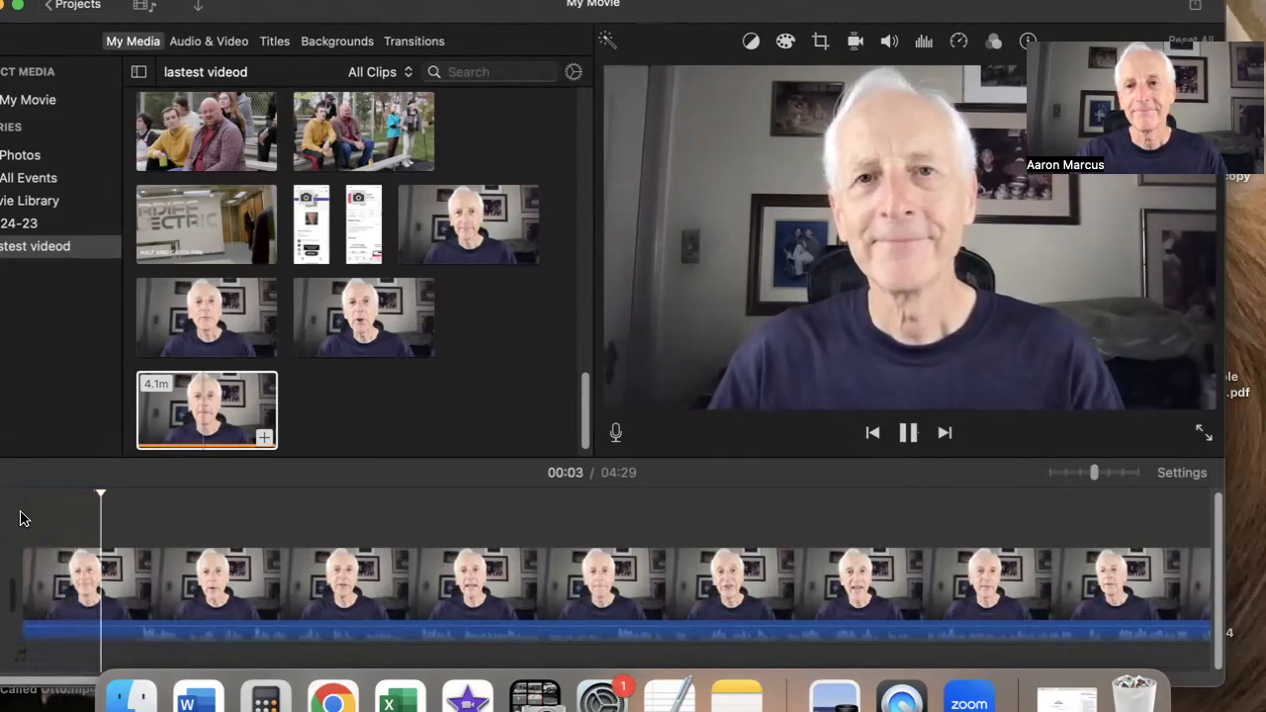
key(space)
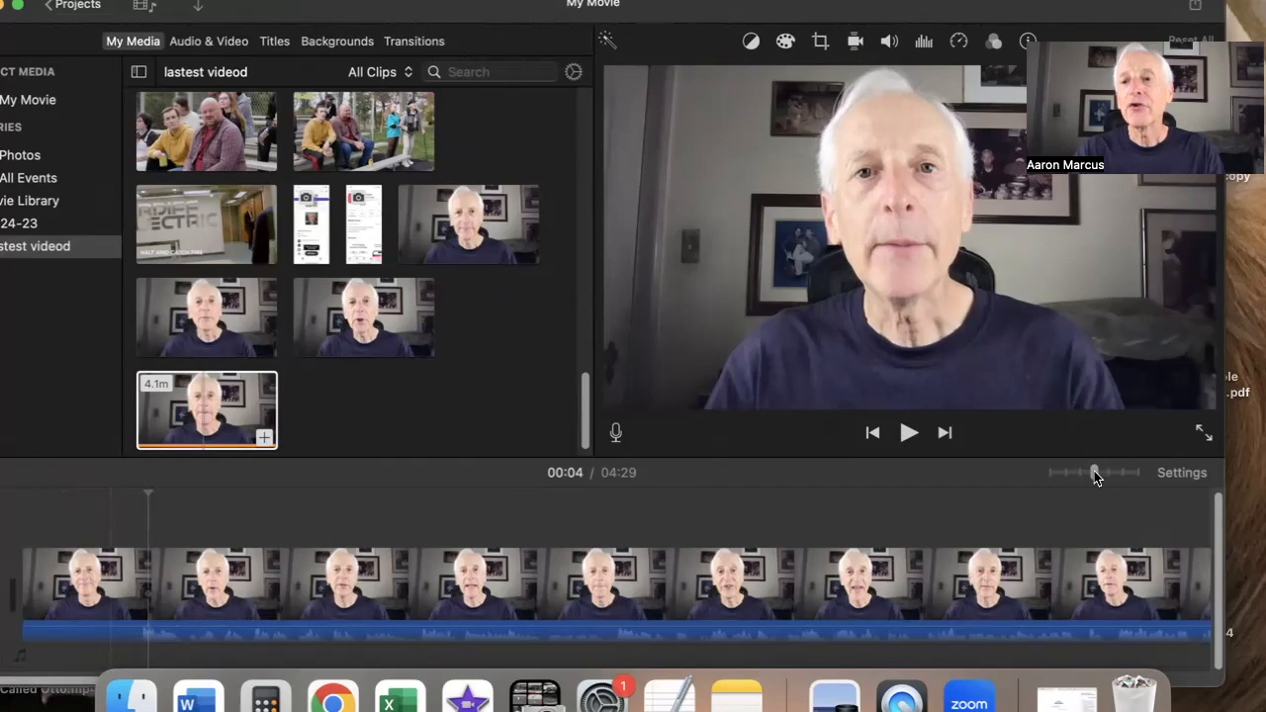
drag(1095, 478, 942, 461)
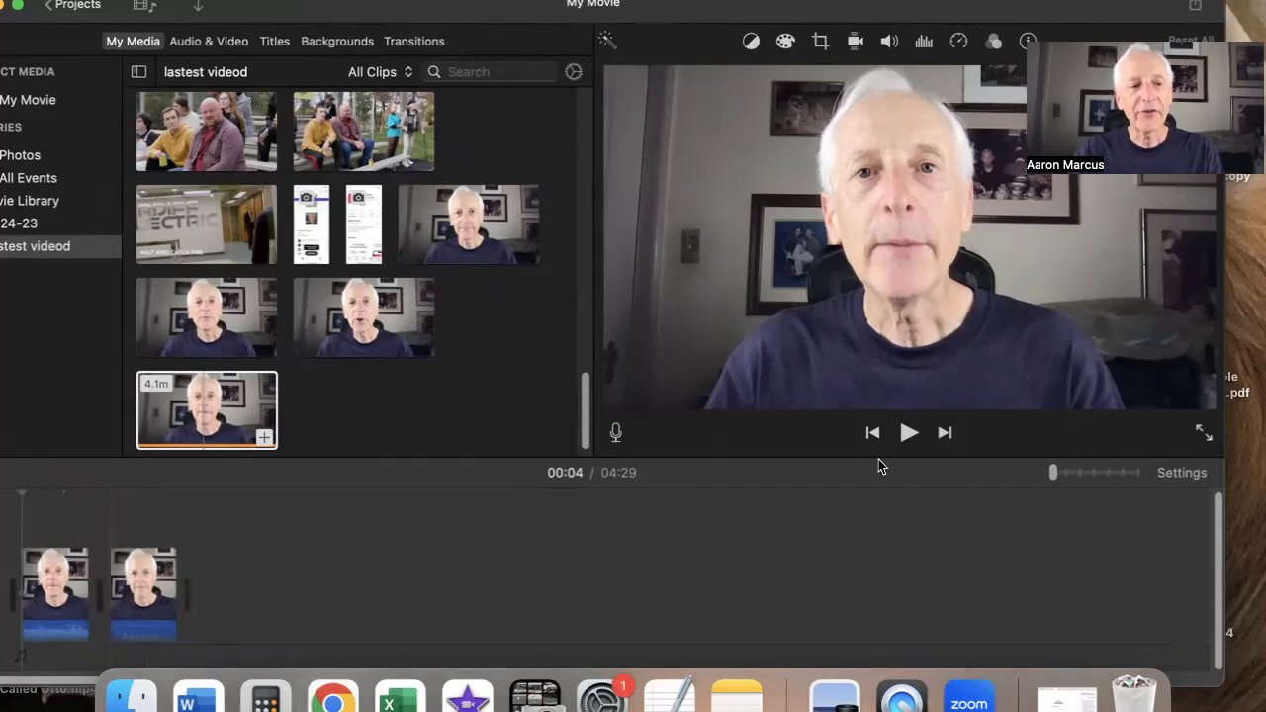
click(115, 537)
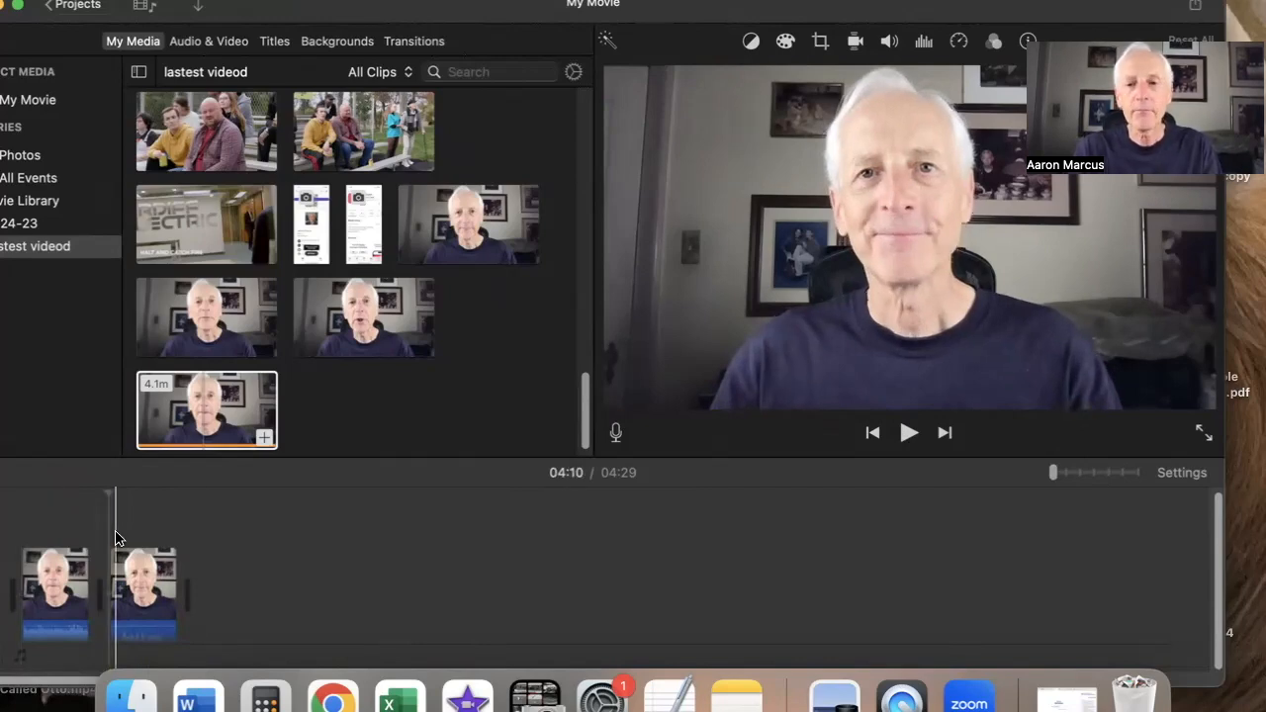
click(1068, 477)
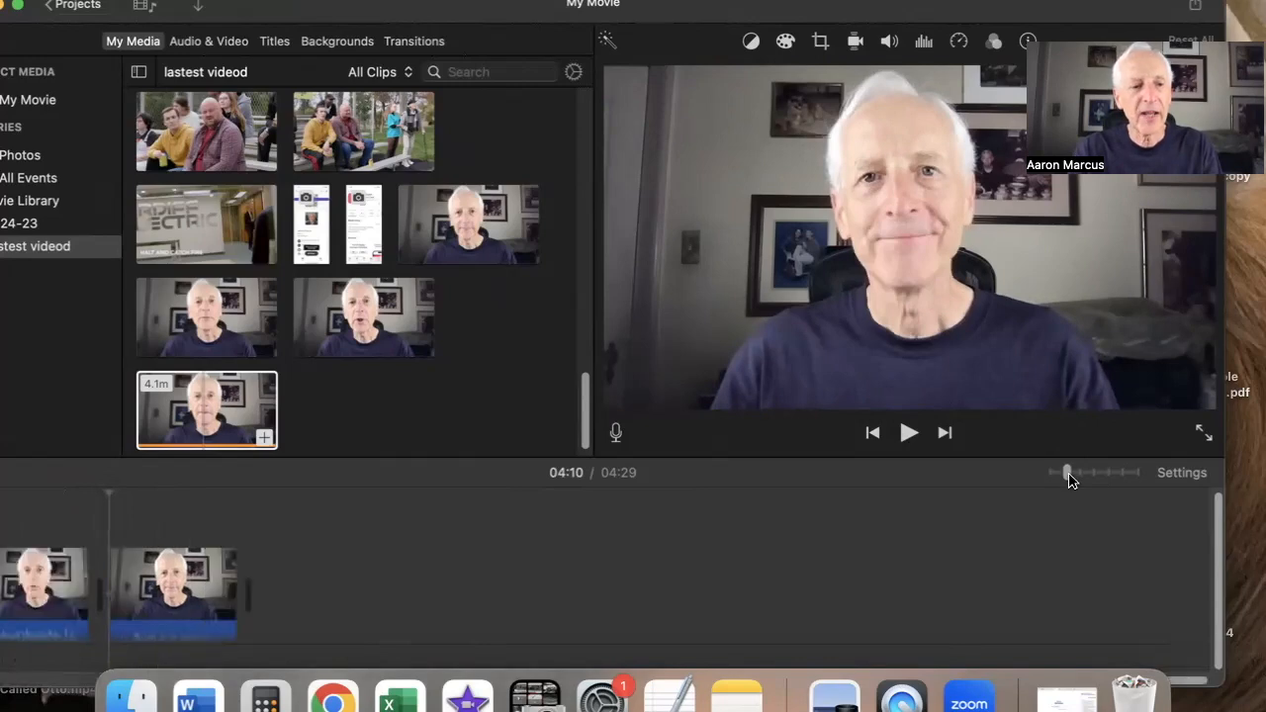
key(space)
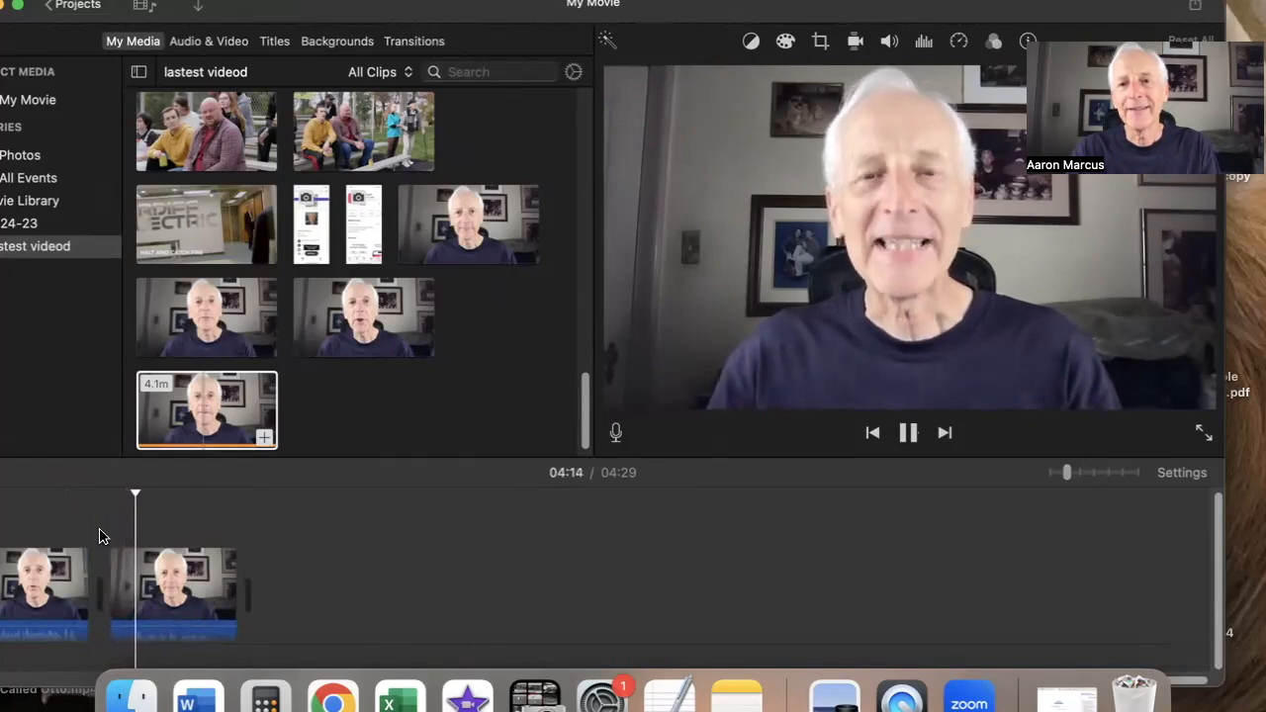
key(space)
Split the slate clip at 04:13
click(107, 524)
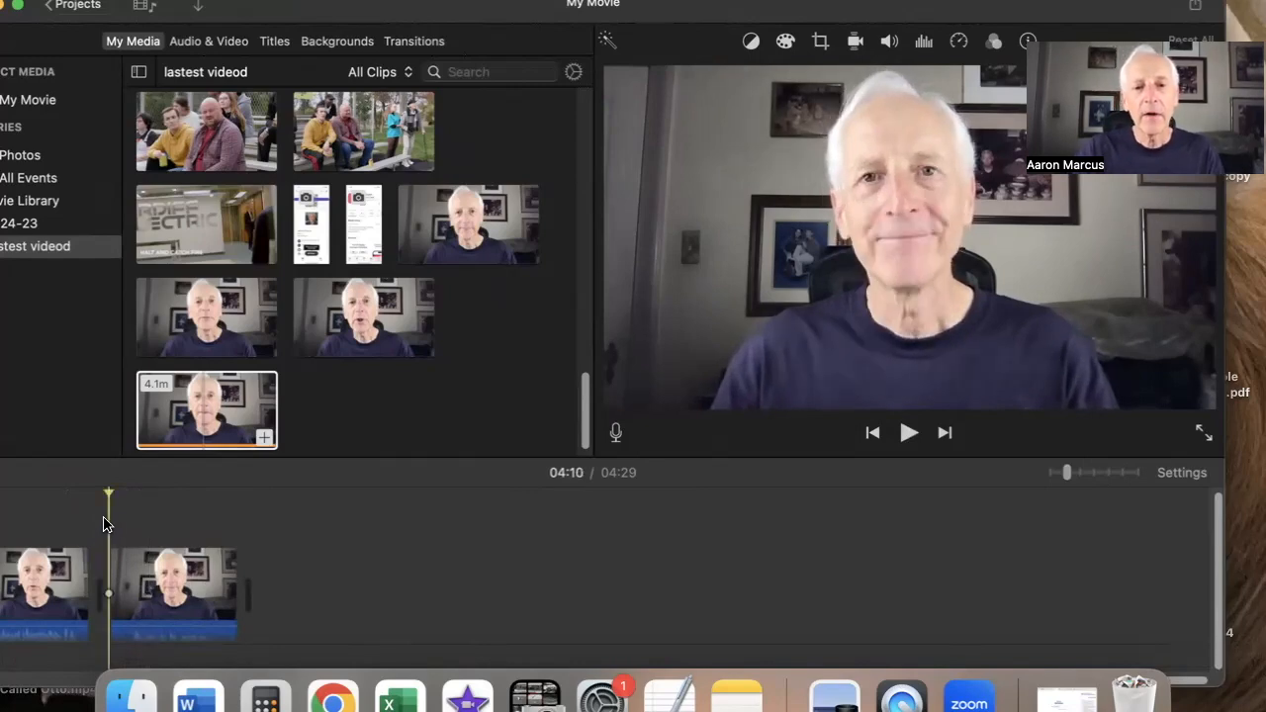
drag(1067, 471, 1091, 477)
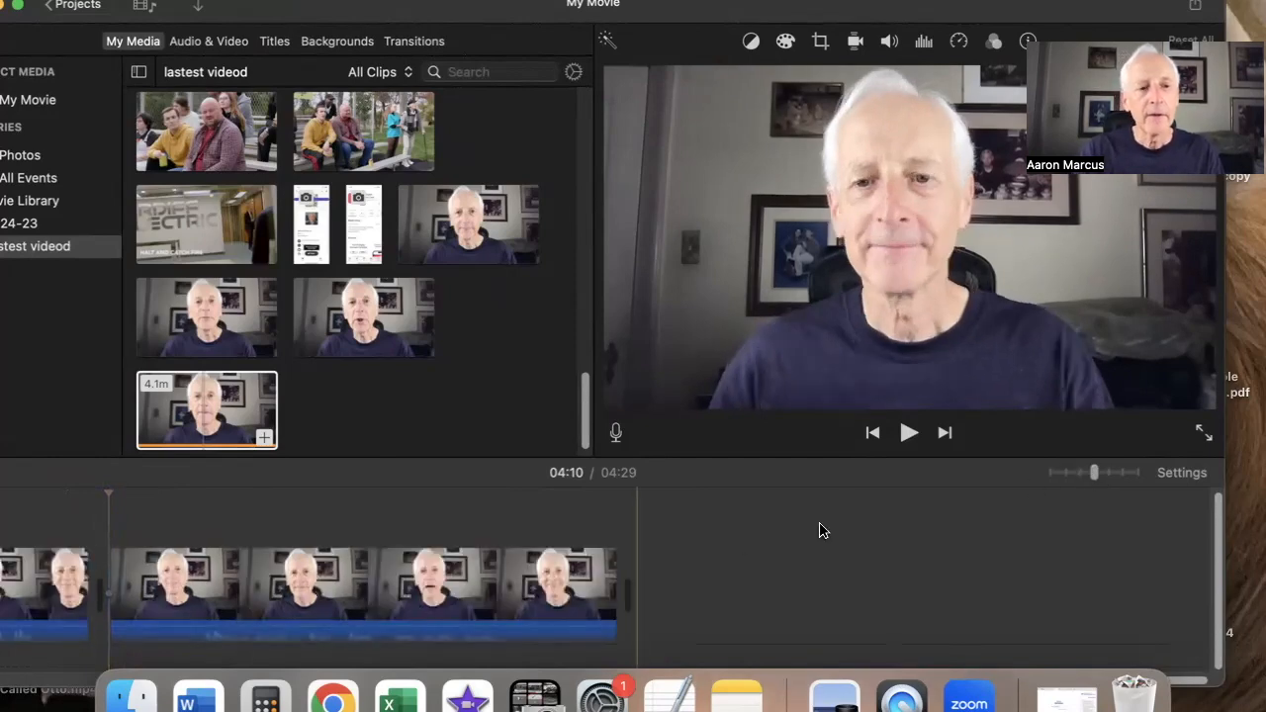
click(194, 640)
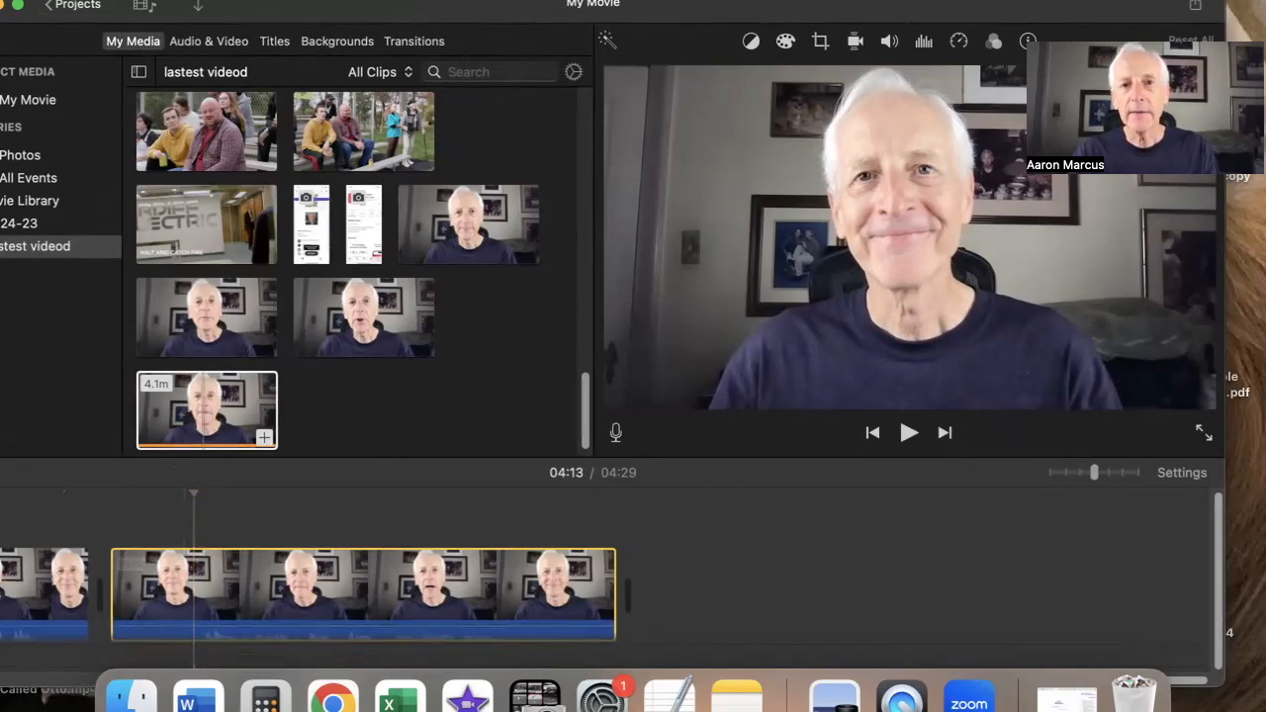
click(263, 1)
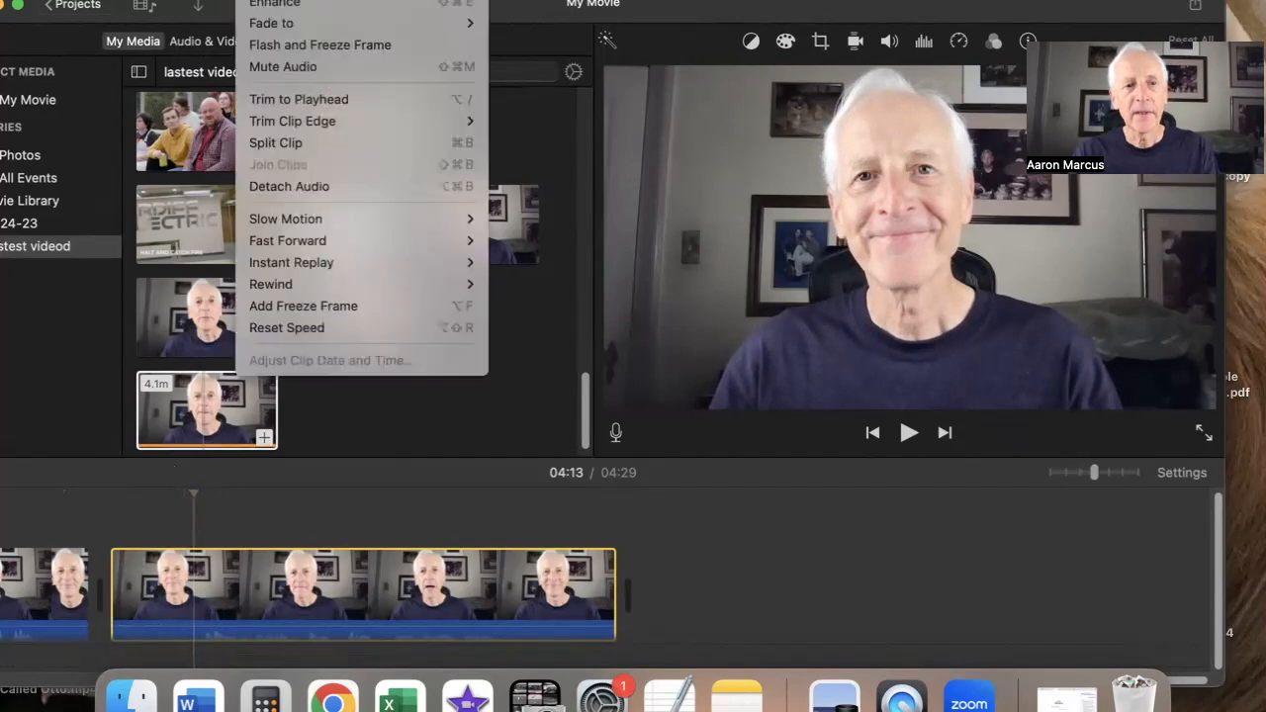
click(280, 145)
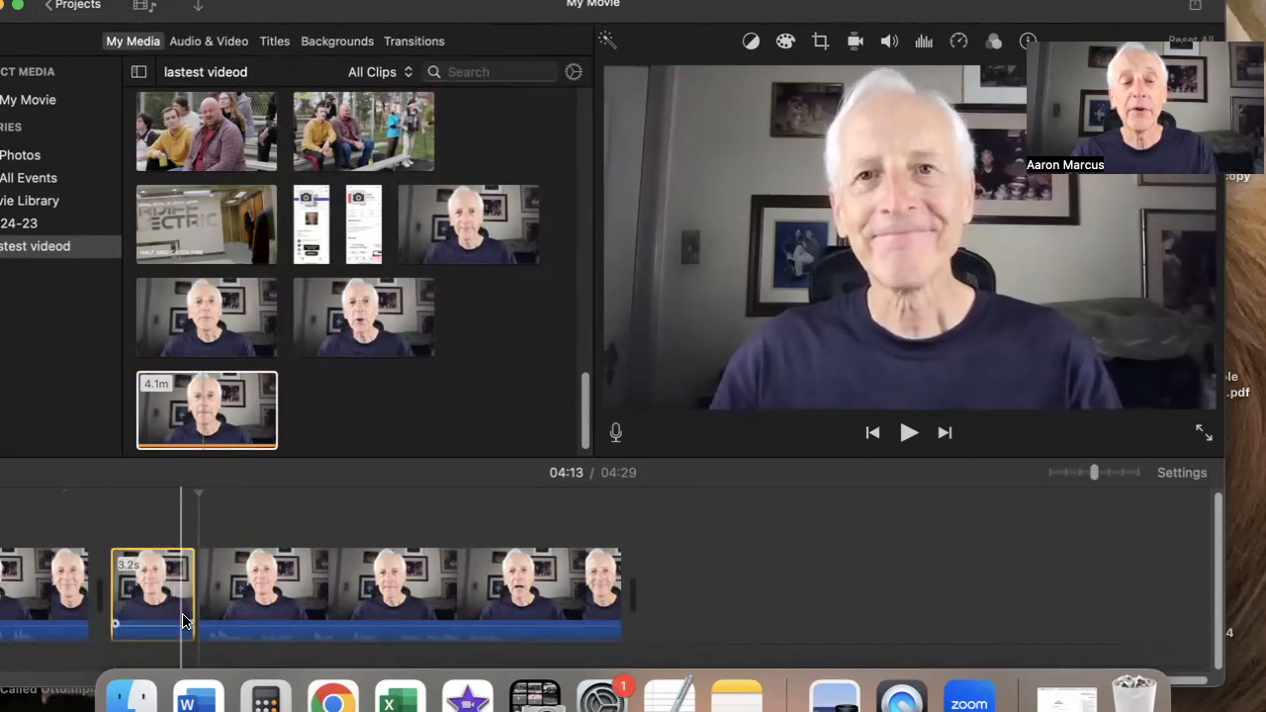
Delete the short leading piece split off from the start of the slate clip
click(112, 528)
key(space)
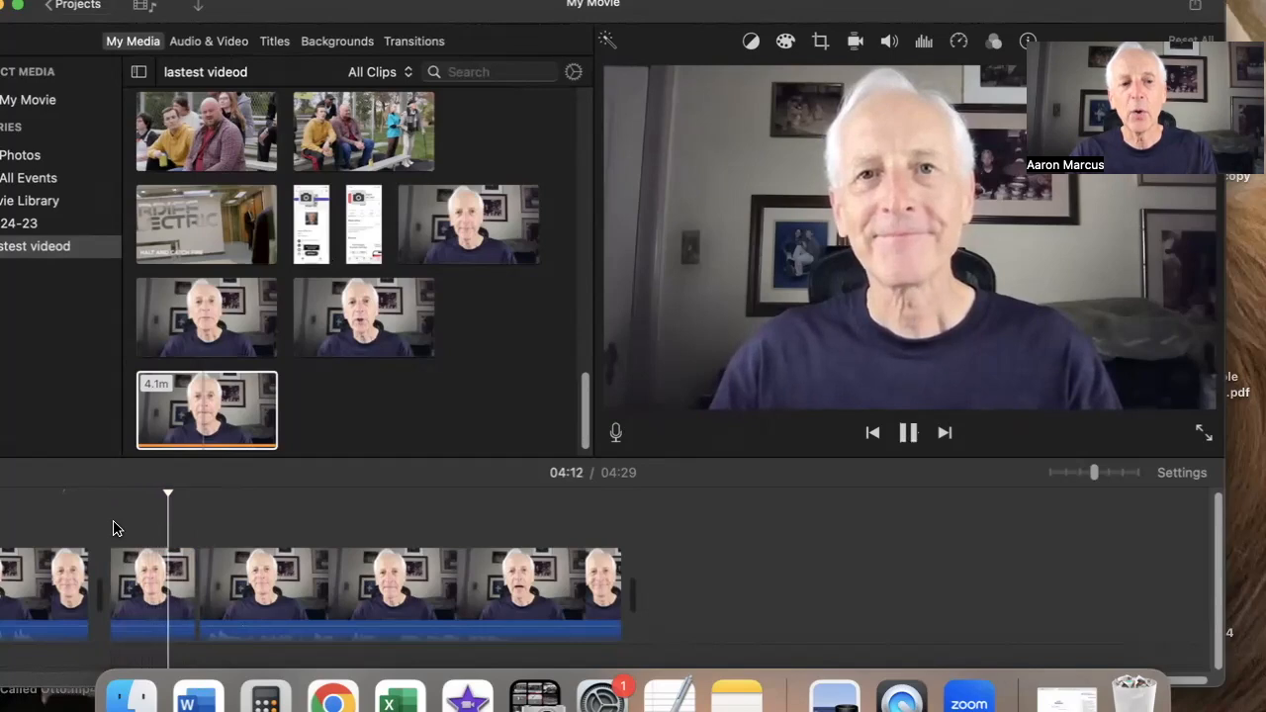
key(space)
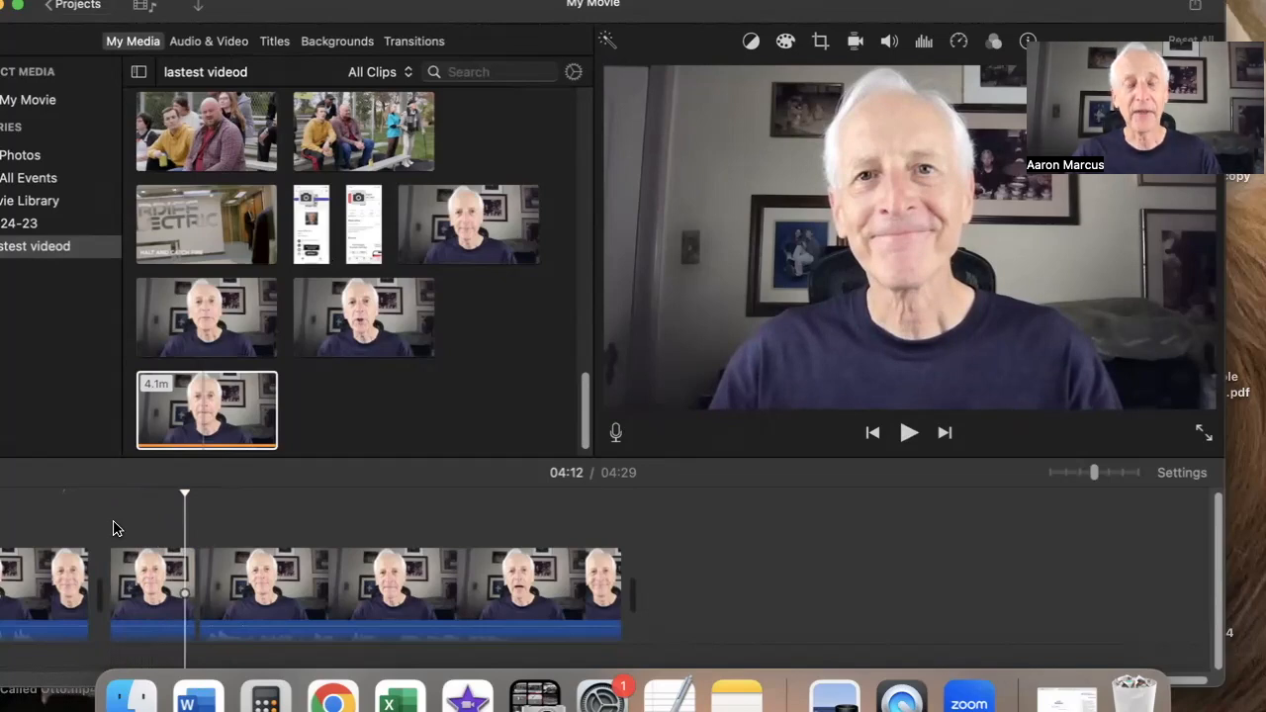
click(153, 580)
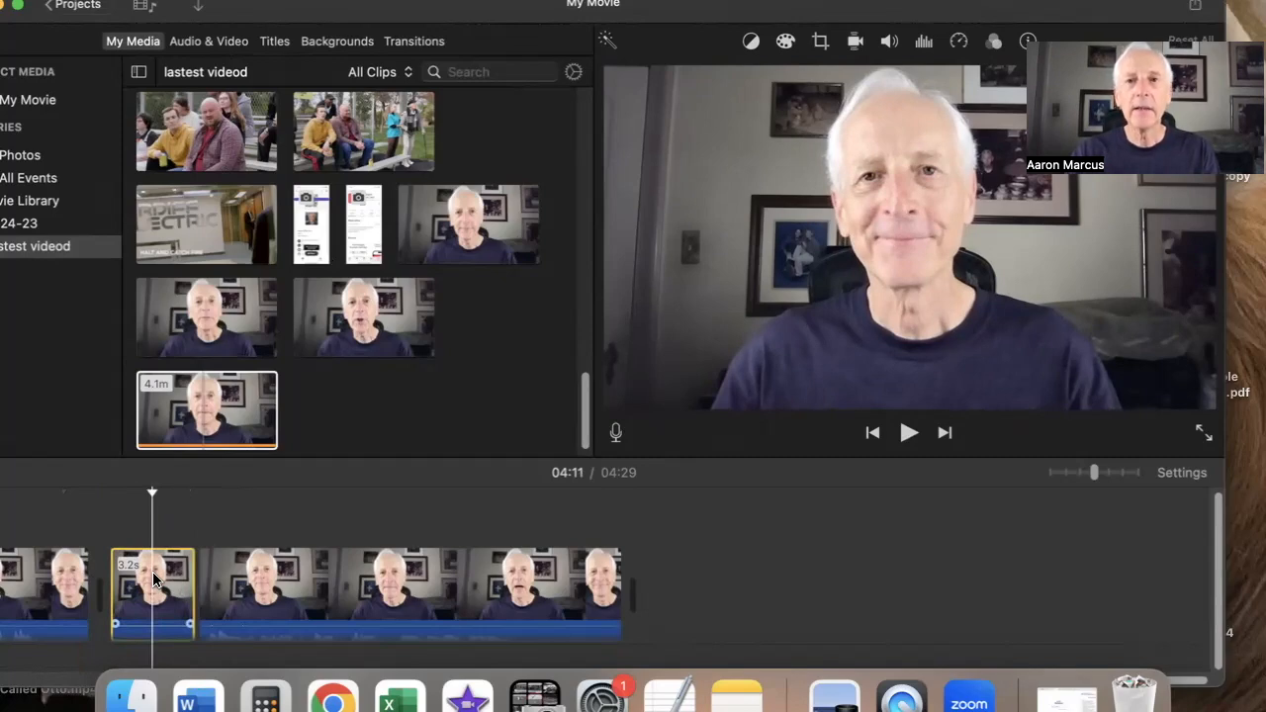
key(Delete)
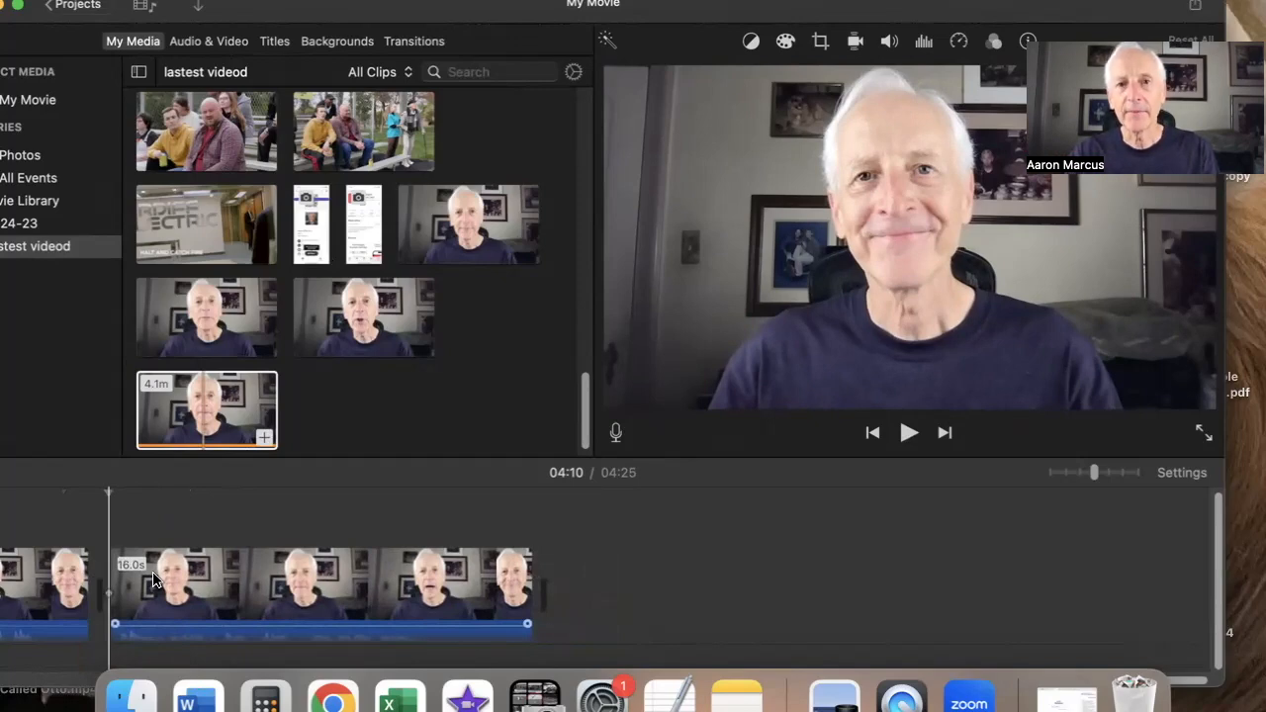
Play the remaining slate clip and split it at 04:22
key(space)
key(space)
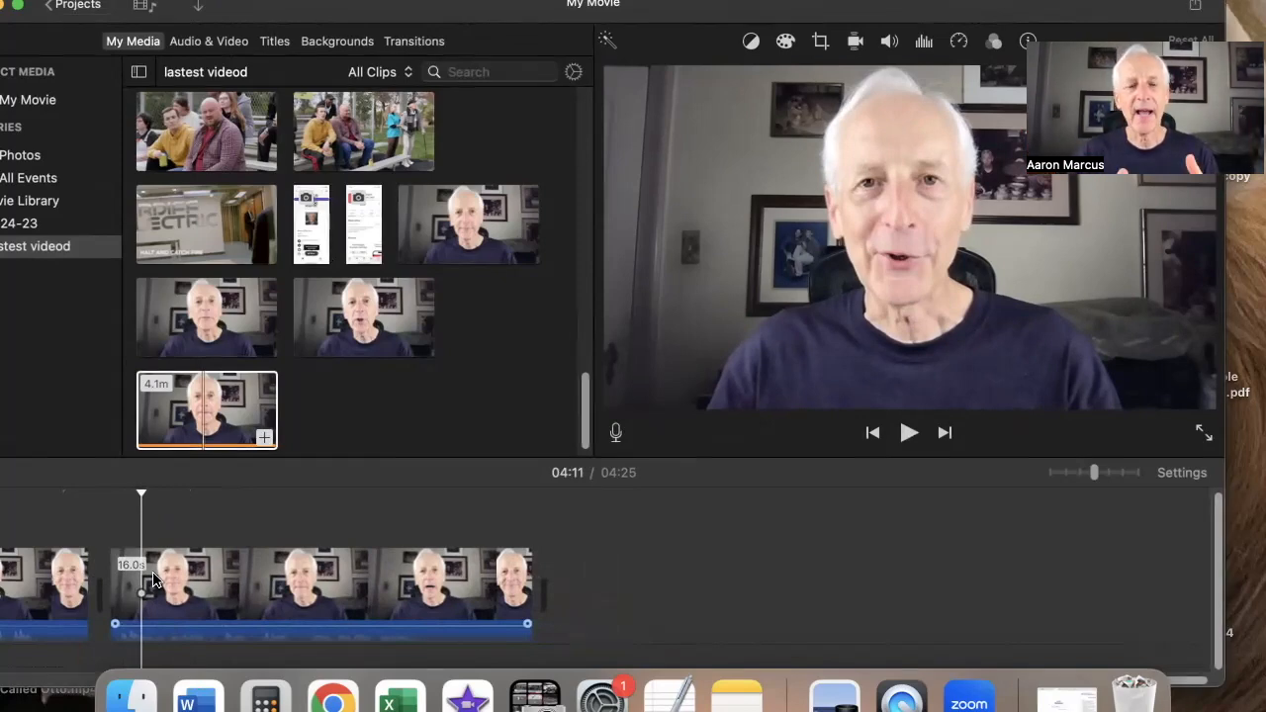
click(339, 591)
key(space)
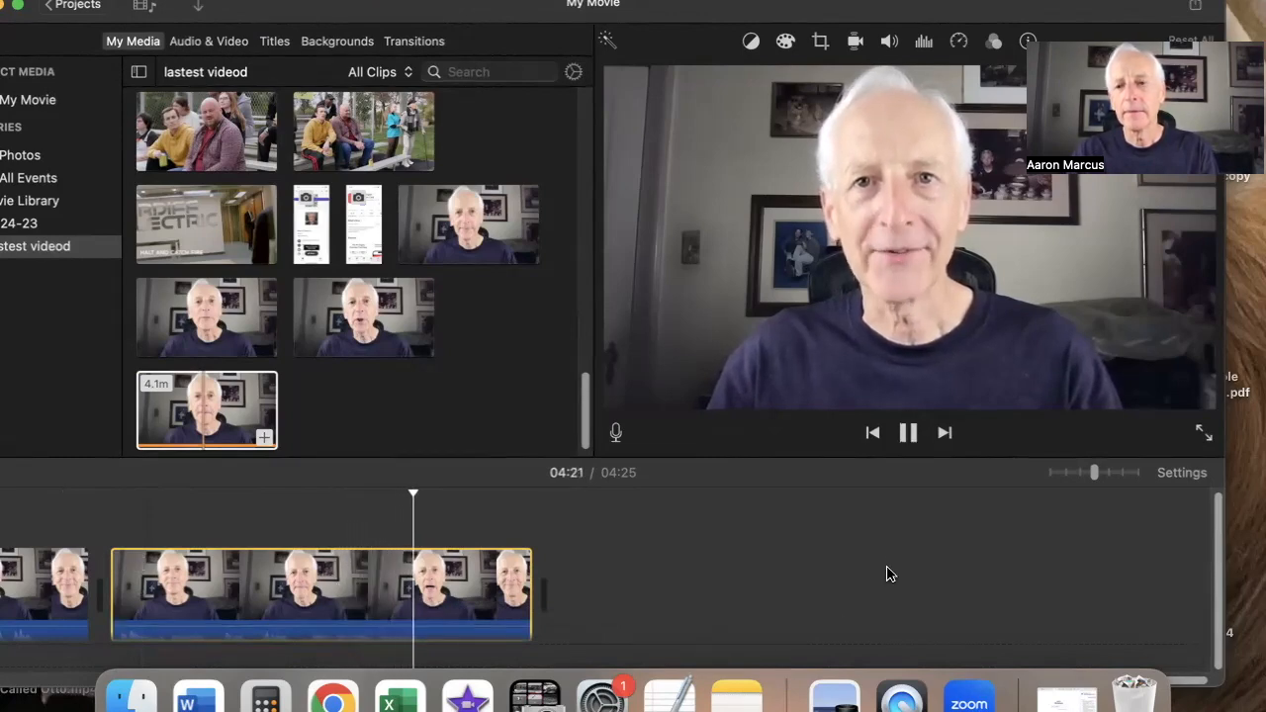
click(909, 442)
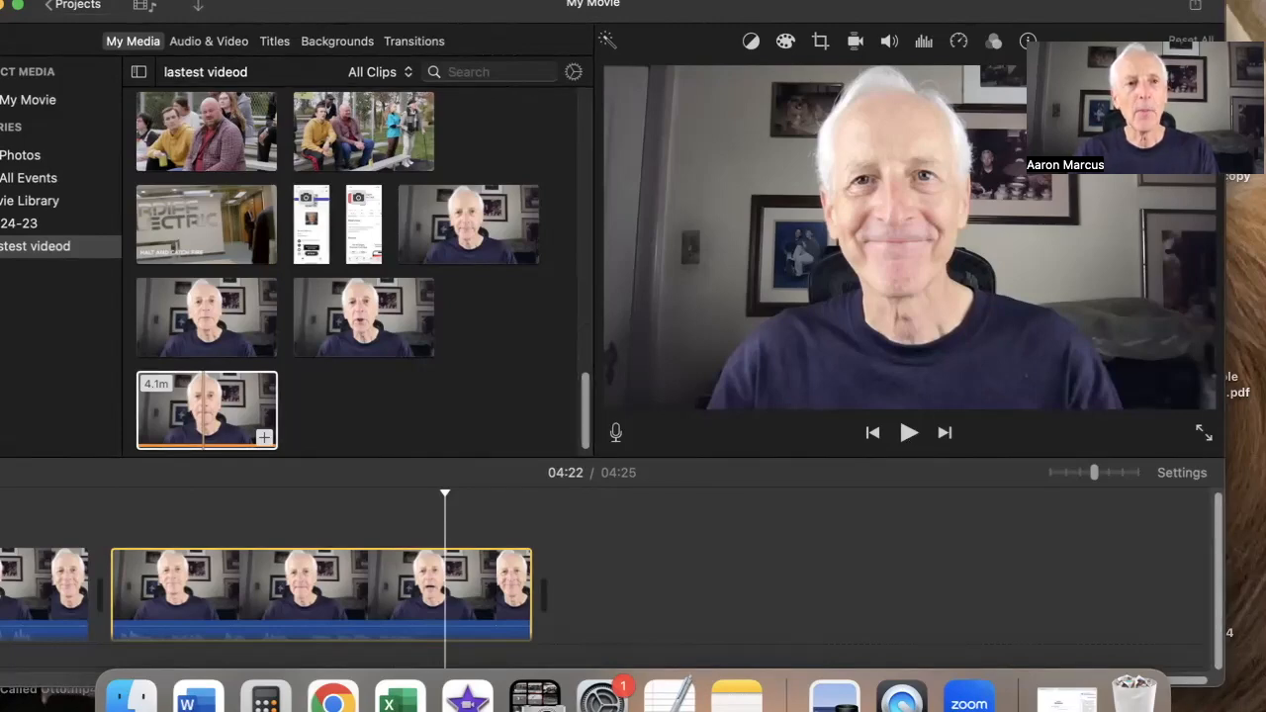
click(267, 1)
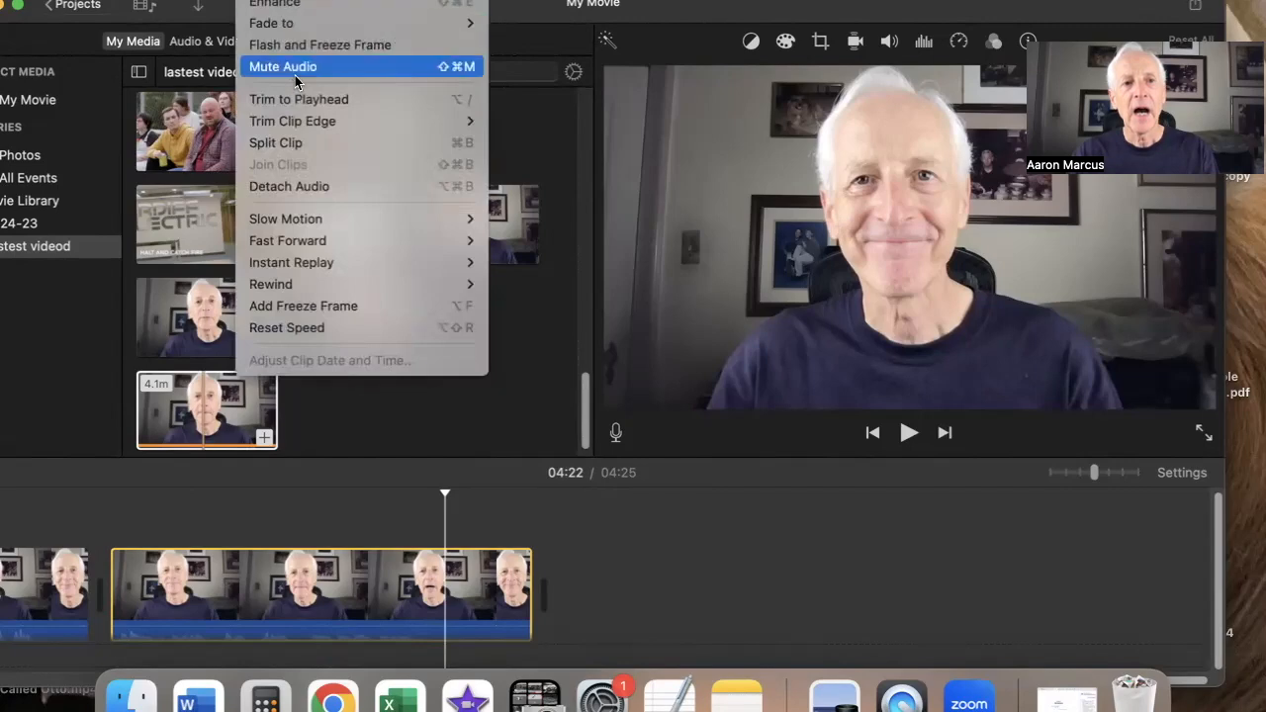
click(298, 148)
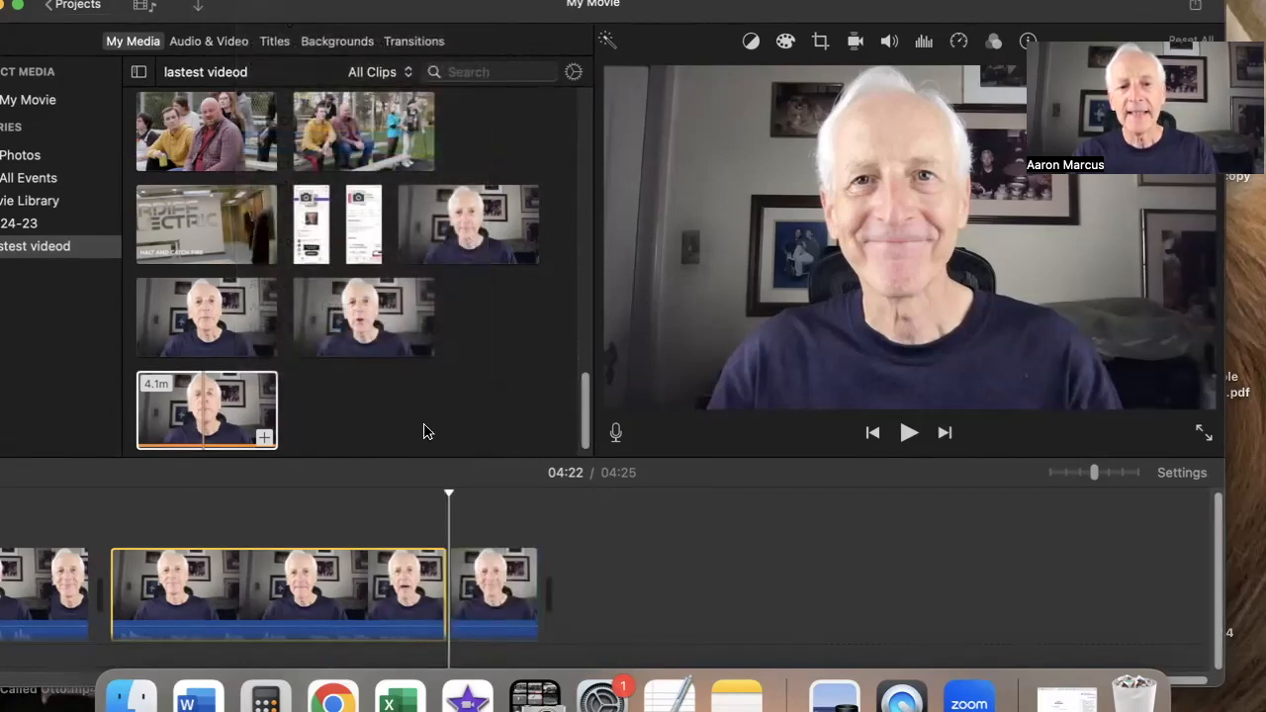
Delete the short trailing piece at the end of the slate clip
click(506, 576)
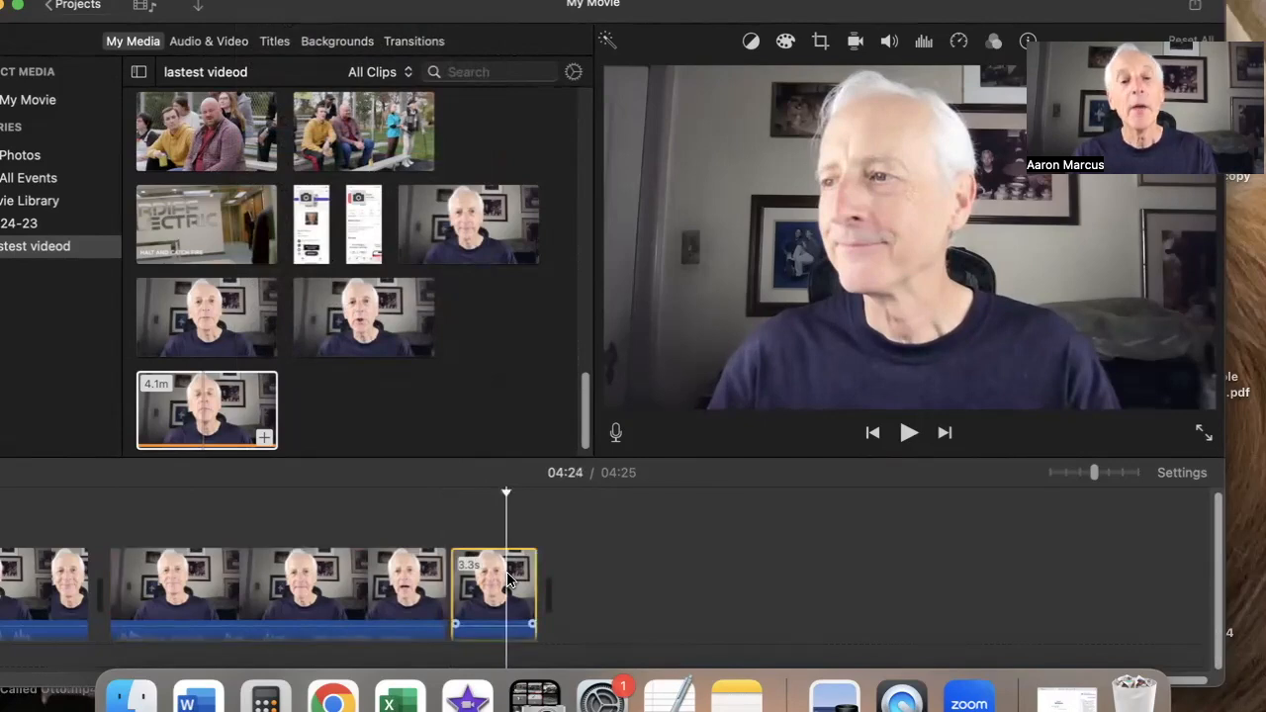
click(437, 560)
key(space)
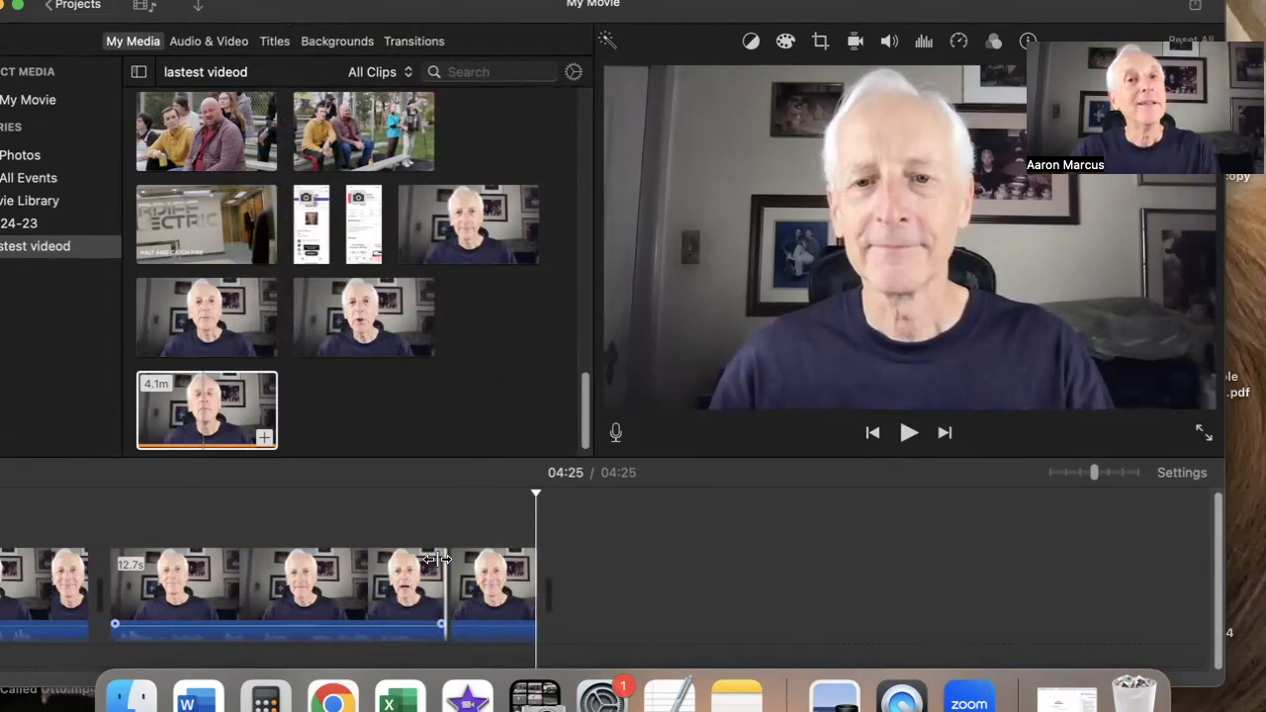
click(508, 594)
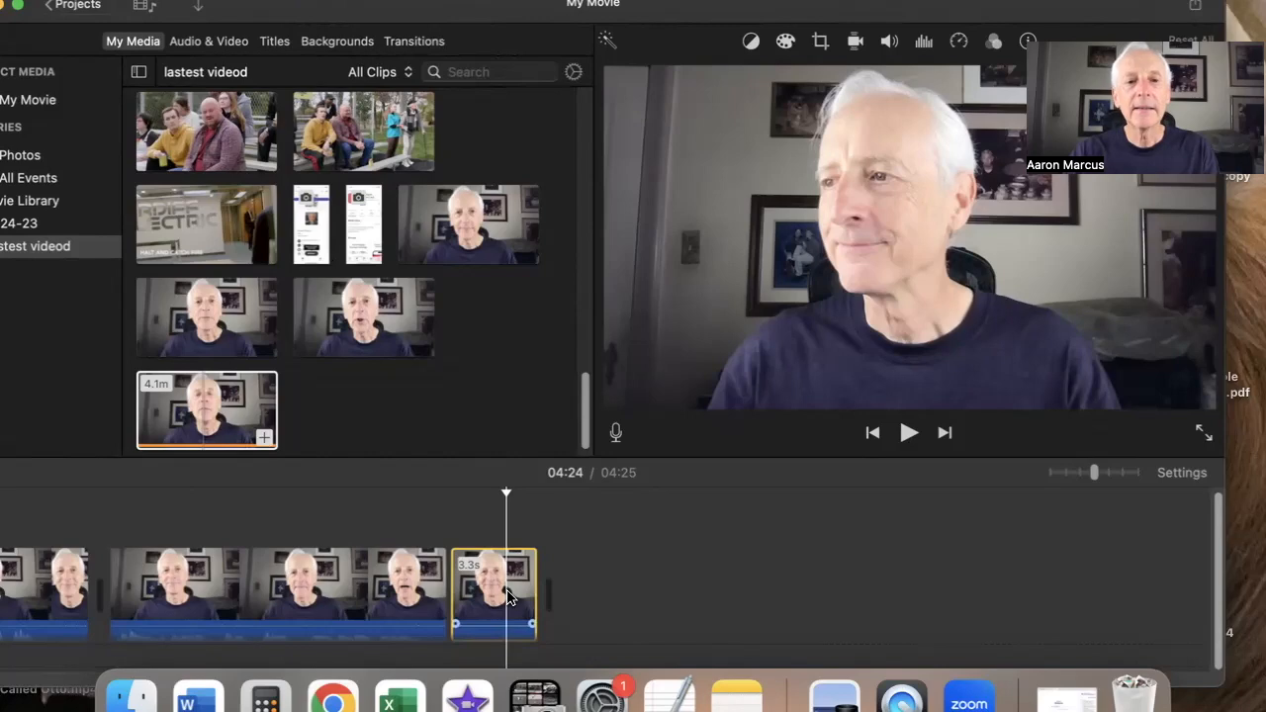
key(Delete)
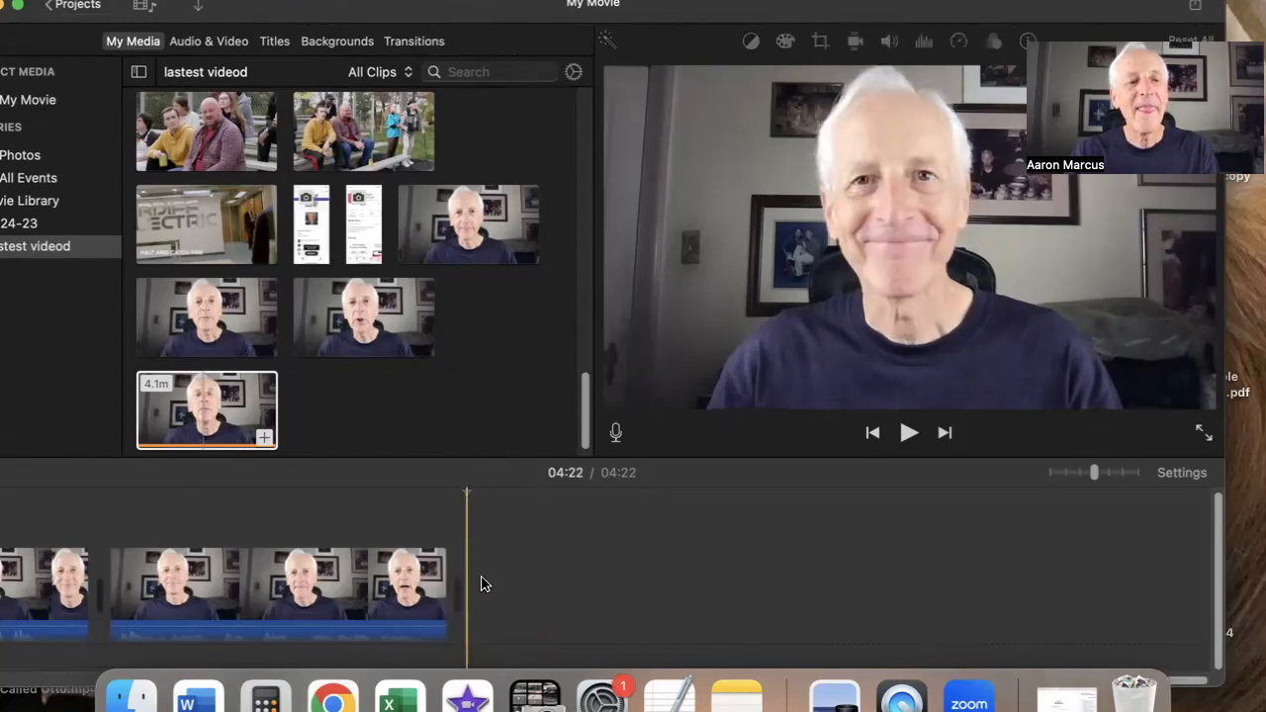
Play back the trimmed slate clip from its start
click(109, 500)
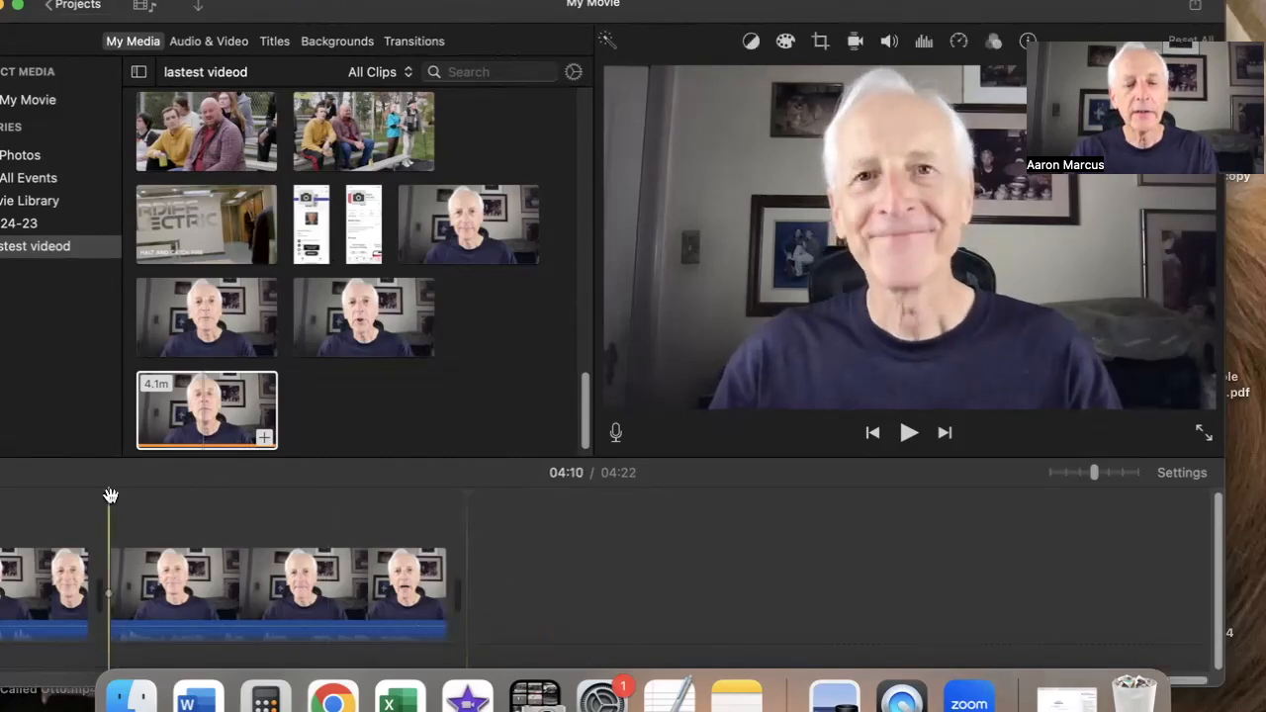
key(space)
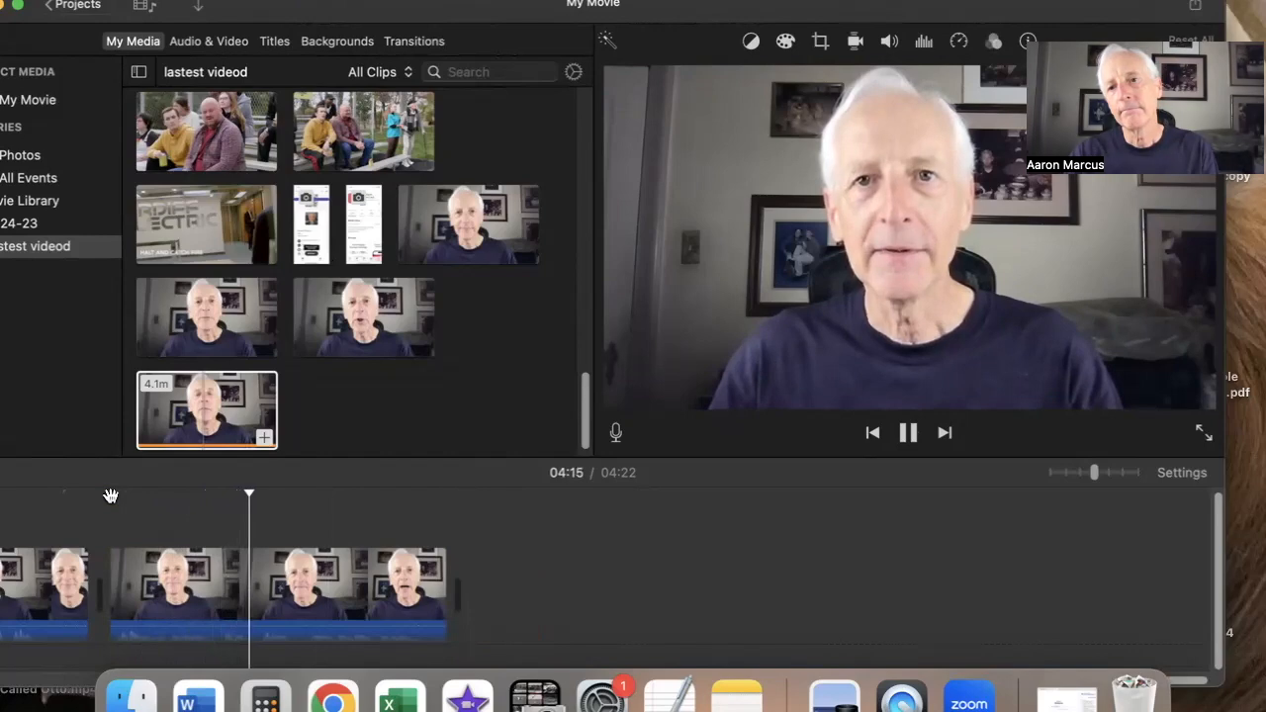
key(space)
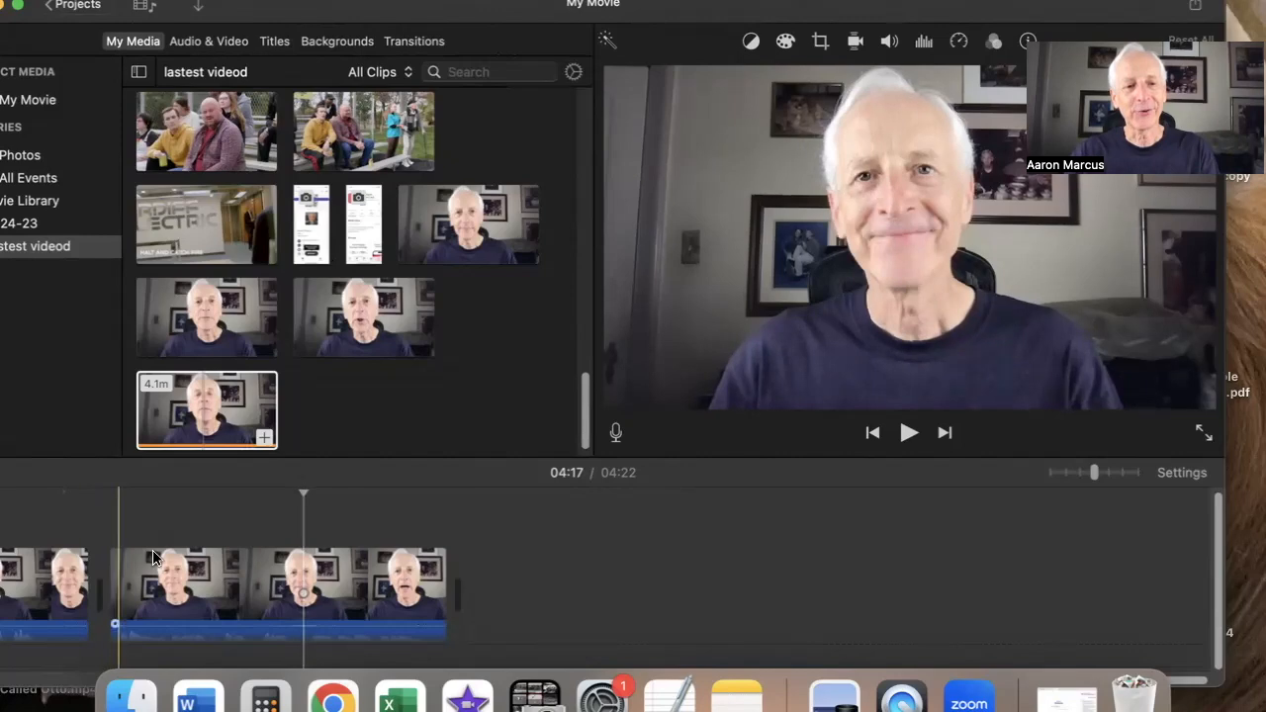
Play back sections of the trimmed slate clip to review its start and end
click(281, 563)
key(space)
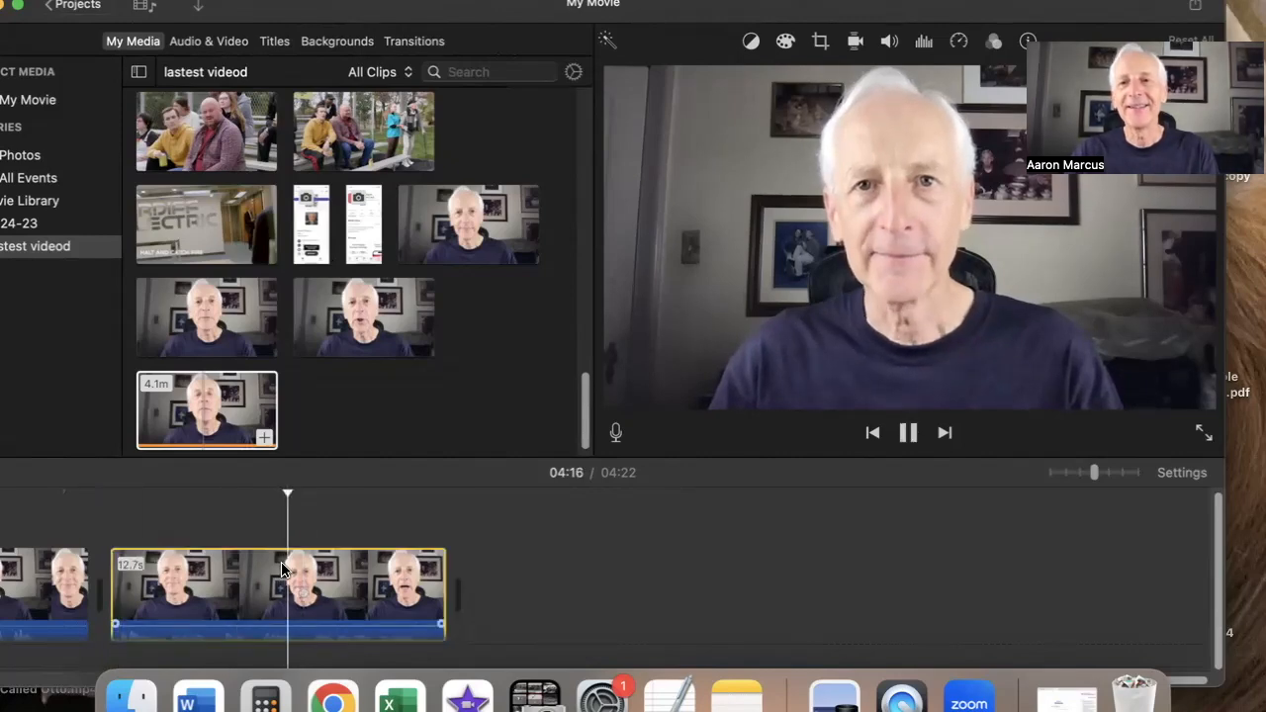
key(space)
click(268, 584)
key(space)
key(space)
click(239, 584)
key(space)
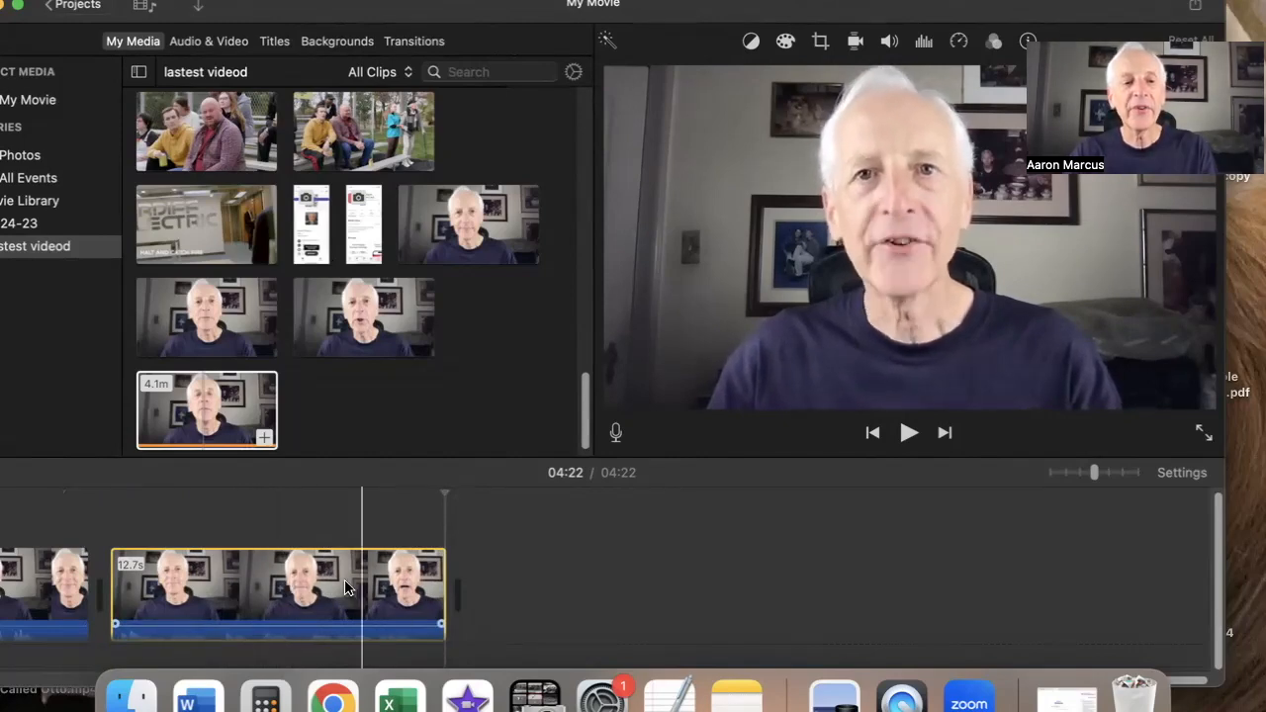
click(272, 595)
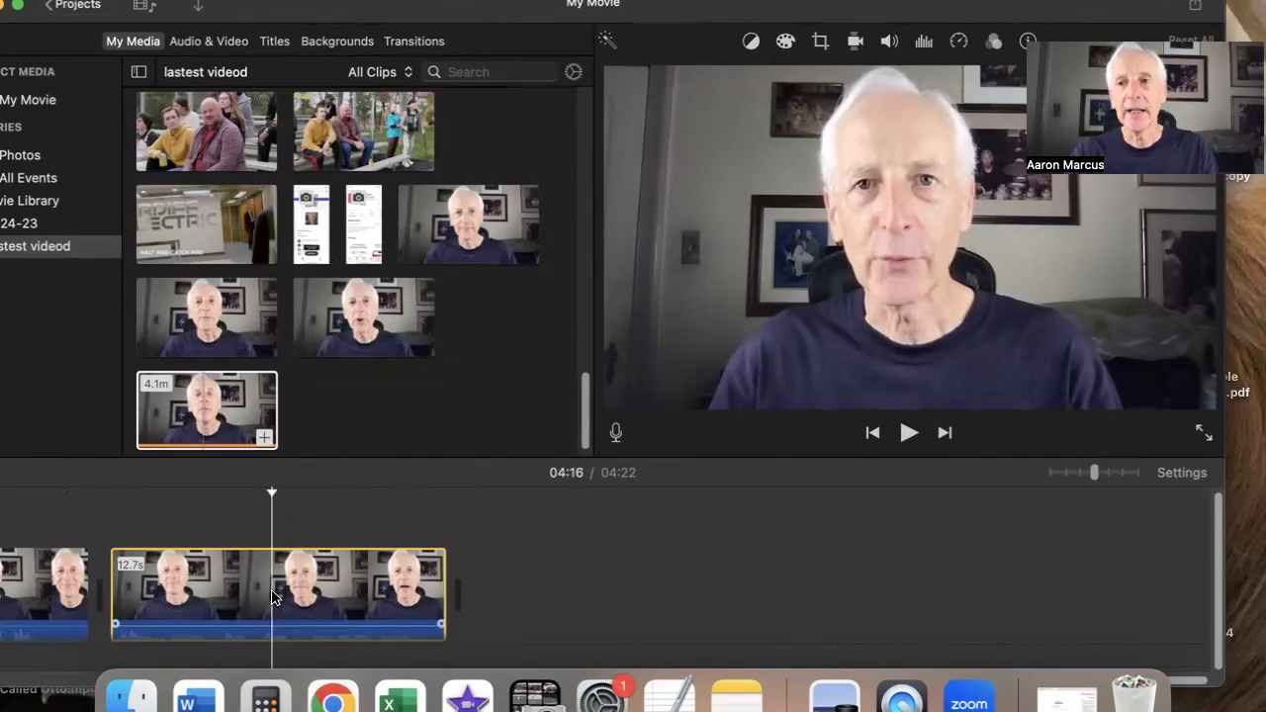
Start exporting the movie to a file with the 720p, High quality, Faster compression settings
click(1196, 10)
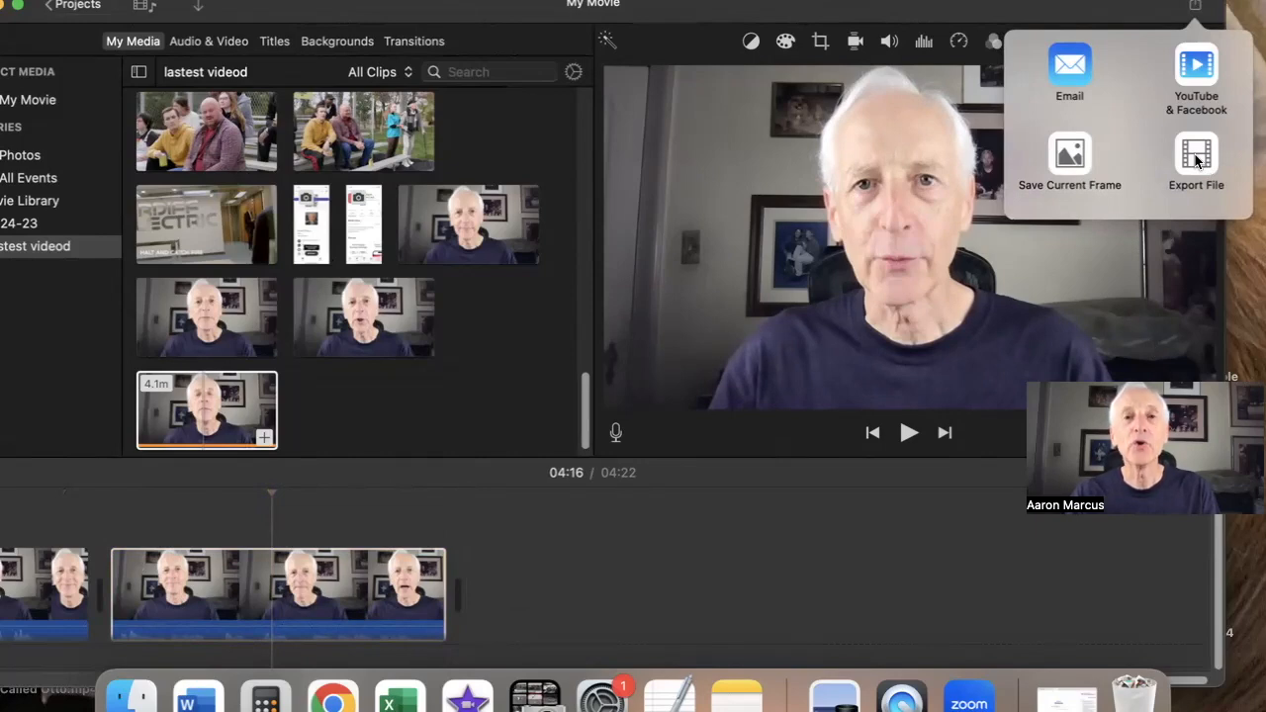
click(1196, 156)
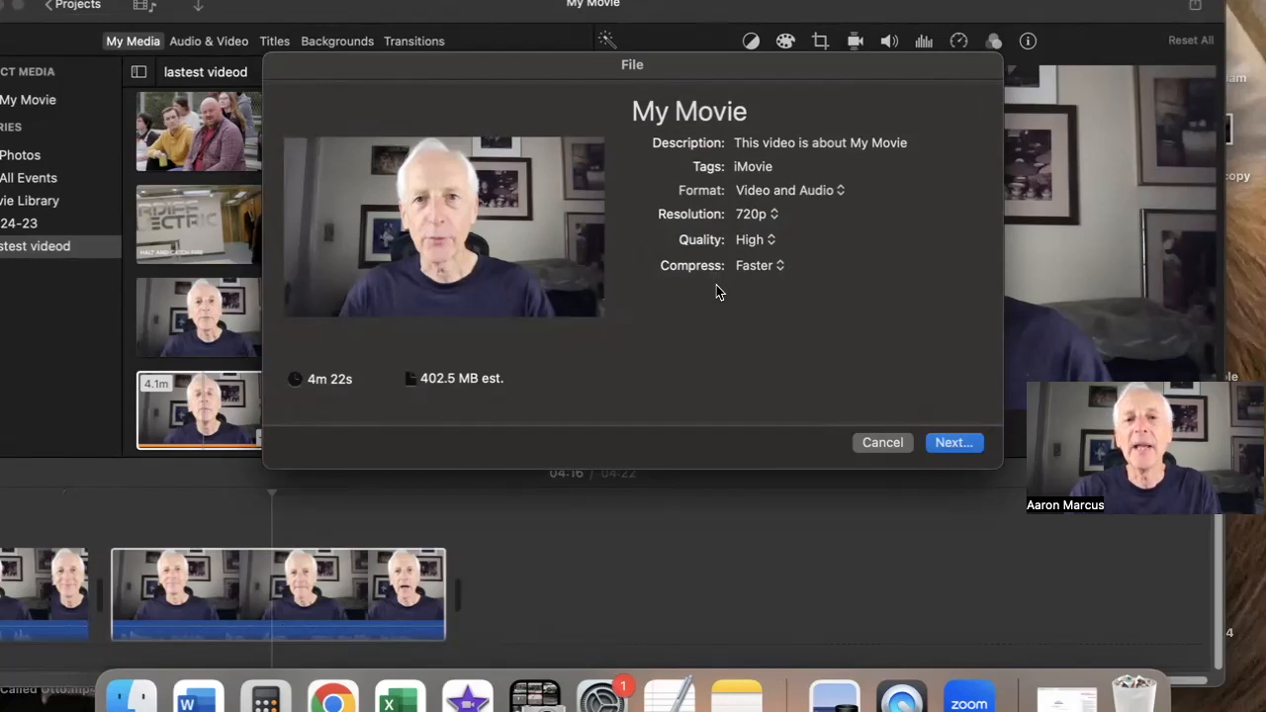
click(950, 441)
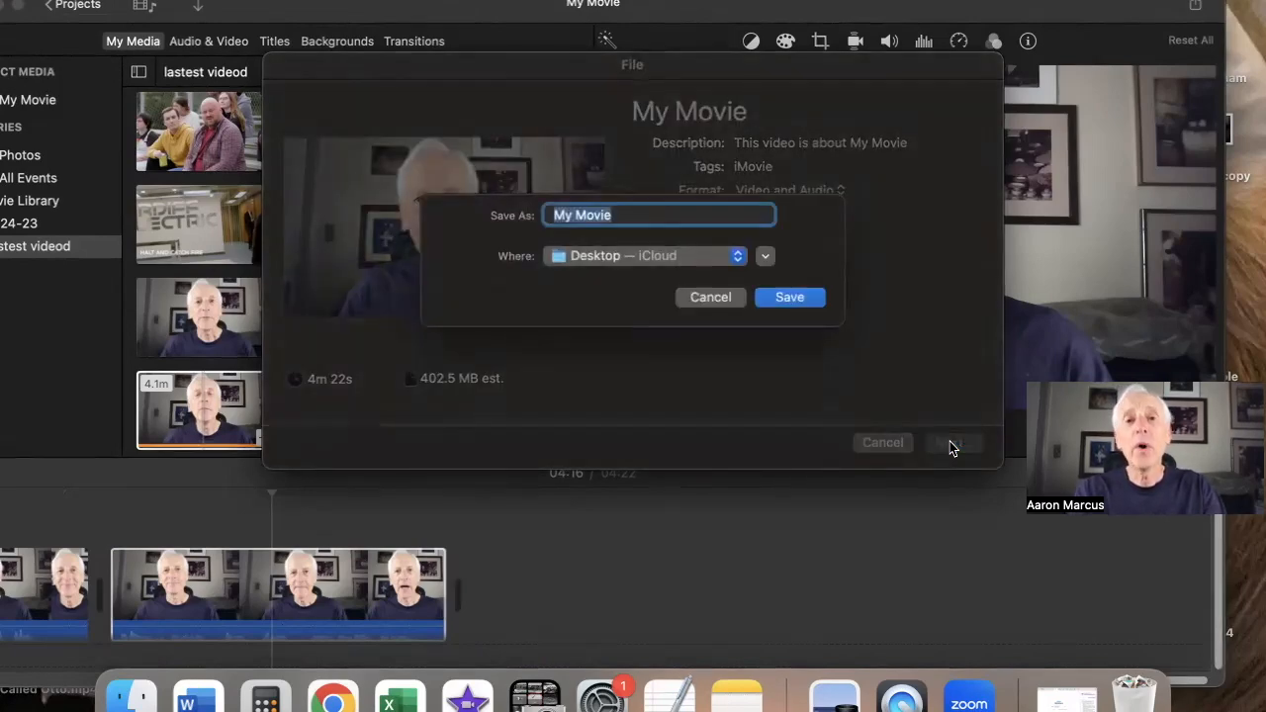
Name the export Slate_ followed by the presenter's first and last name, and save it to the Desktop
text(Aa)
key(BackSpace)
key(BackSpace)
text(Skland)
key(BackSpace)
key(BackSpace)
key(BackSpace)
key(BackSpace)
key(BackSpace)
text(late)
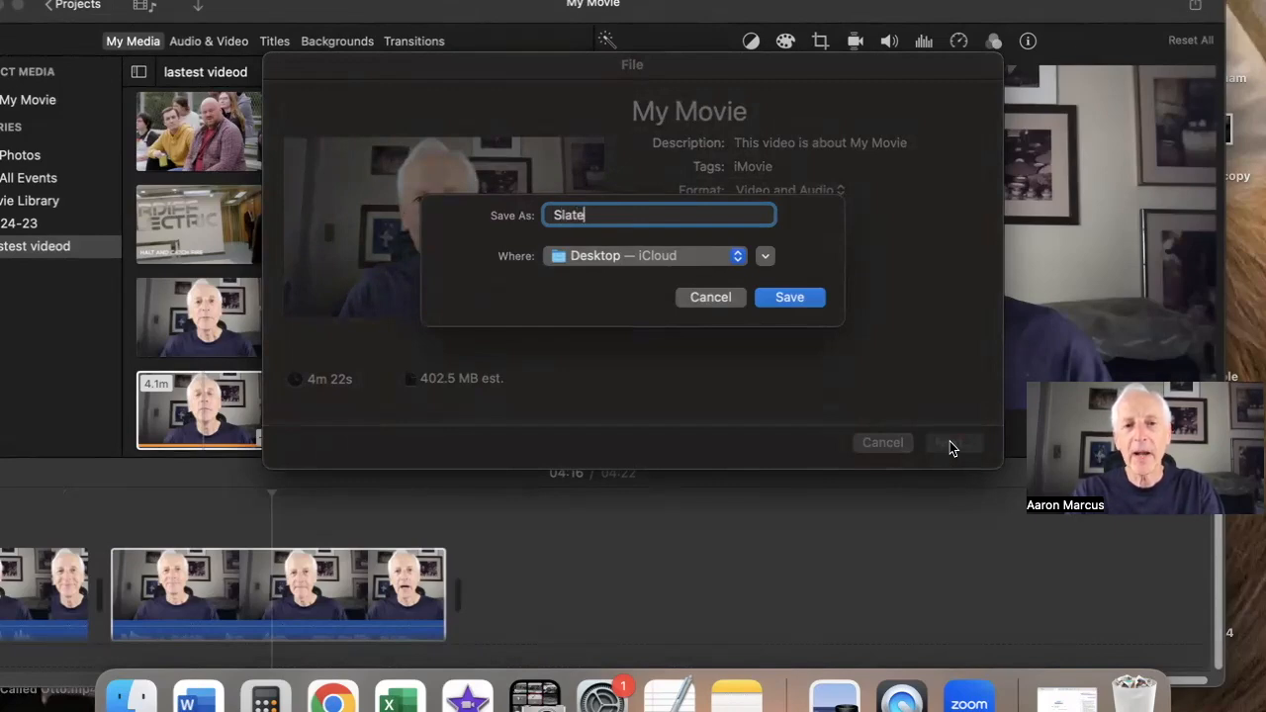
text(-)
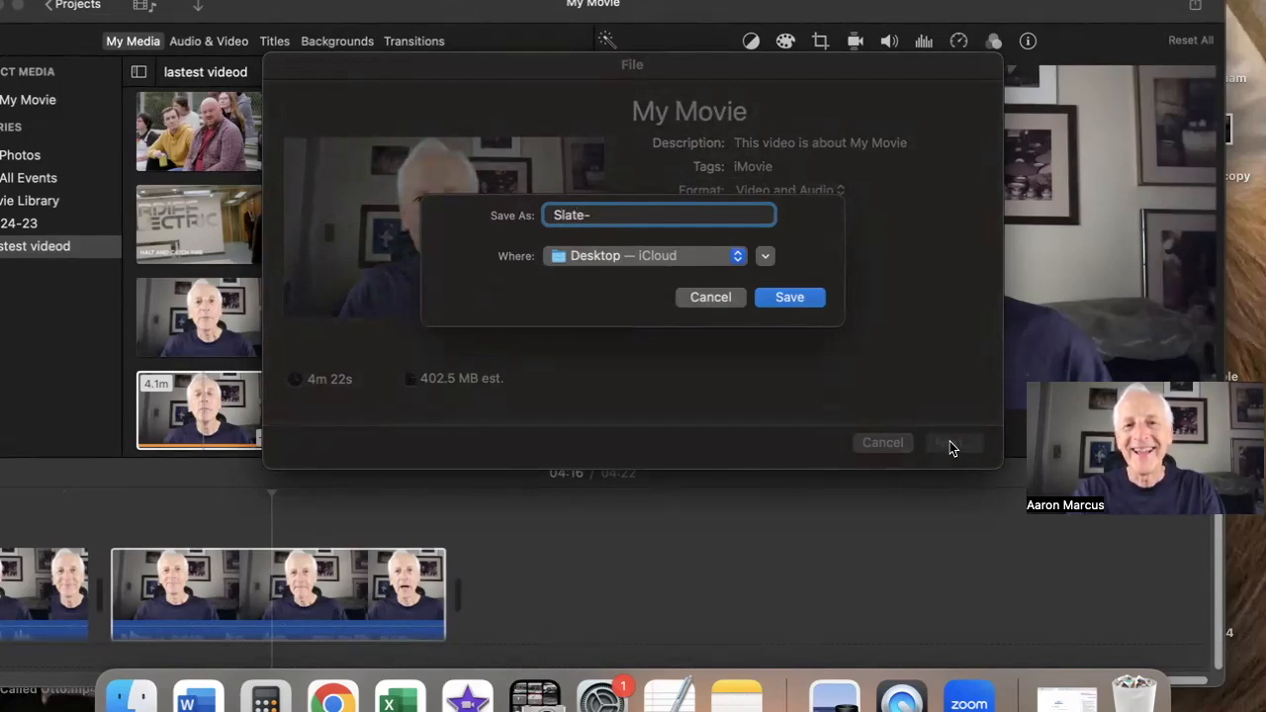
key(BackSpace)
text(_)
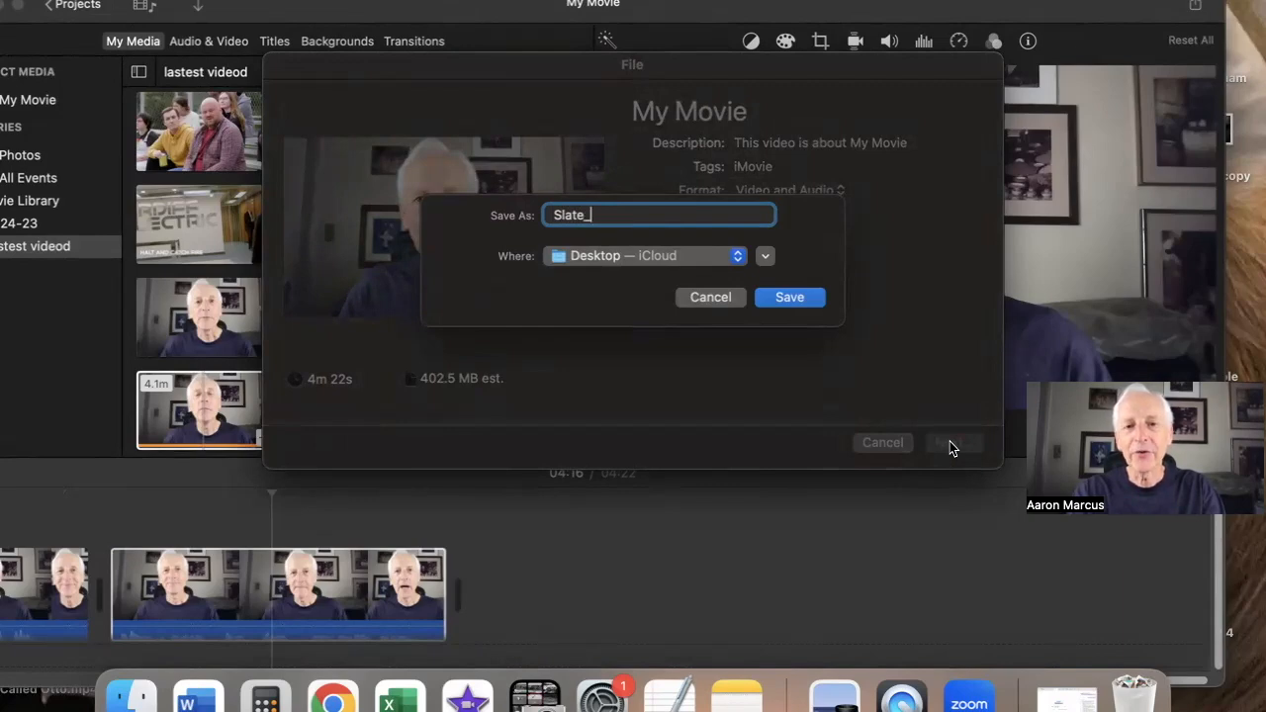
text(Aaron_Marcus)
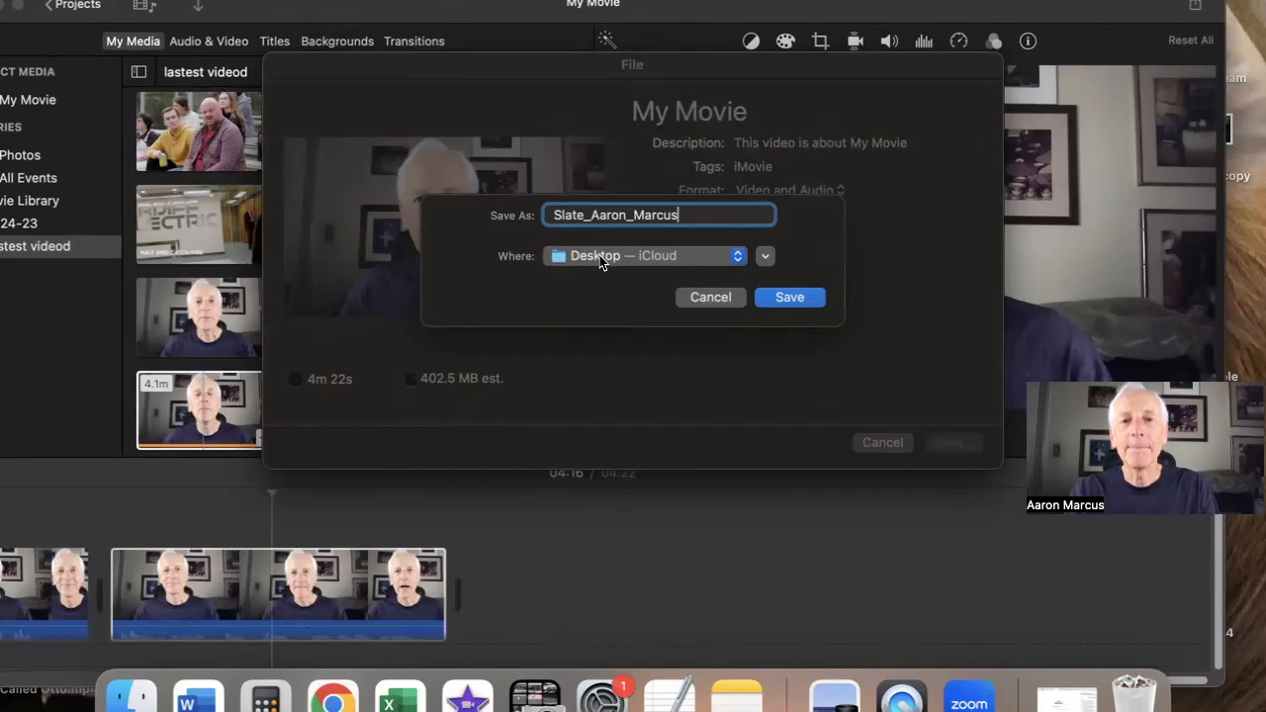
click(782, 297)
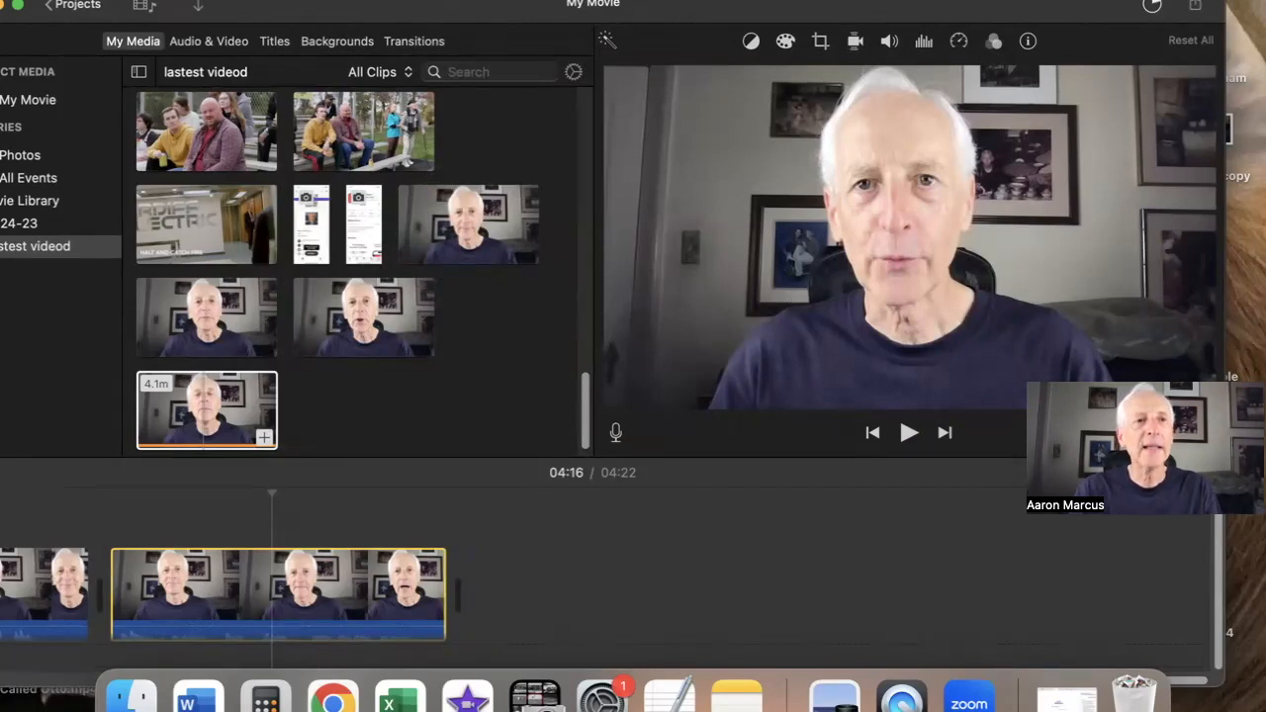
click(121, 0)
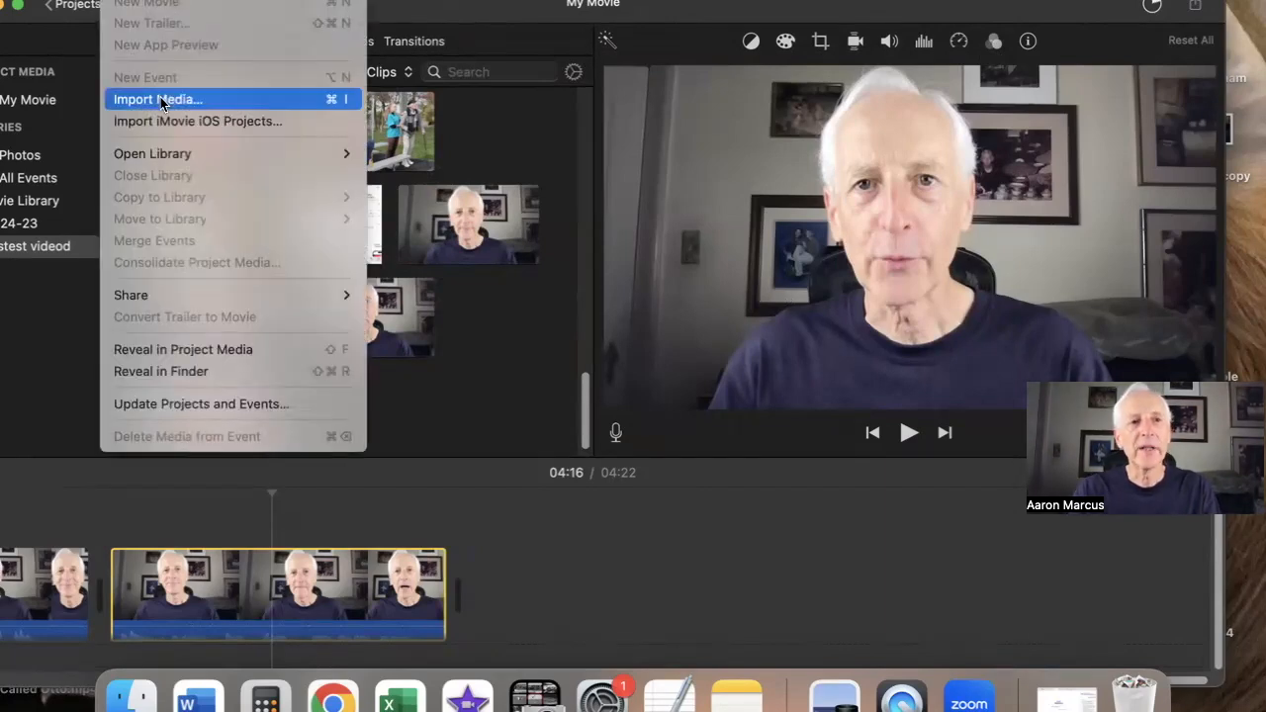
click(633, 534)
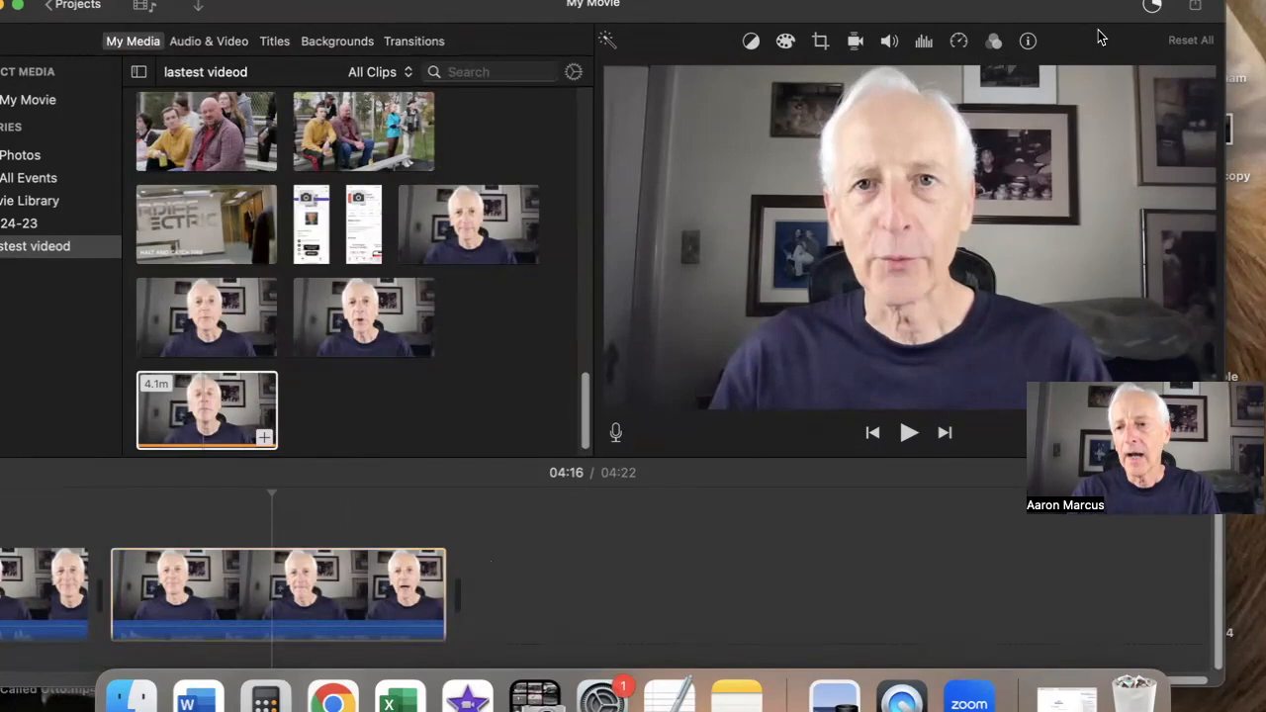
drag(1093, 475, 1066, 475)
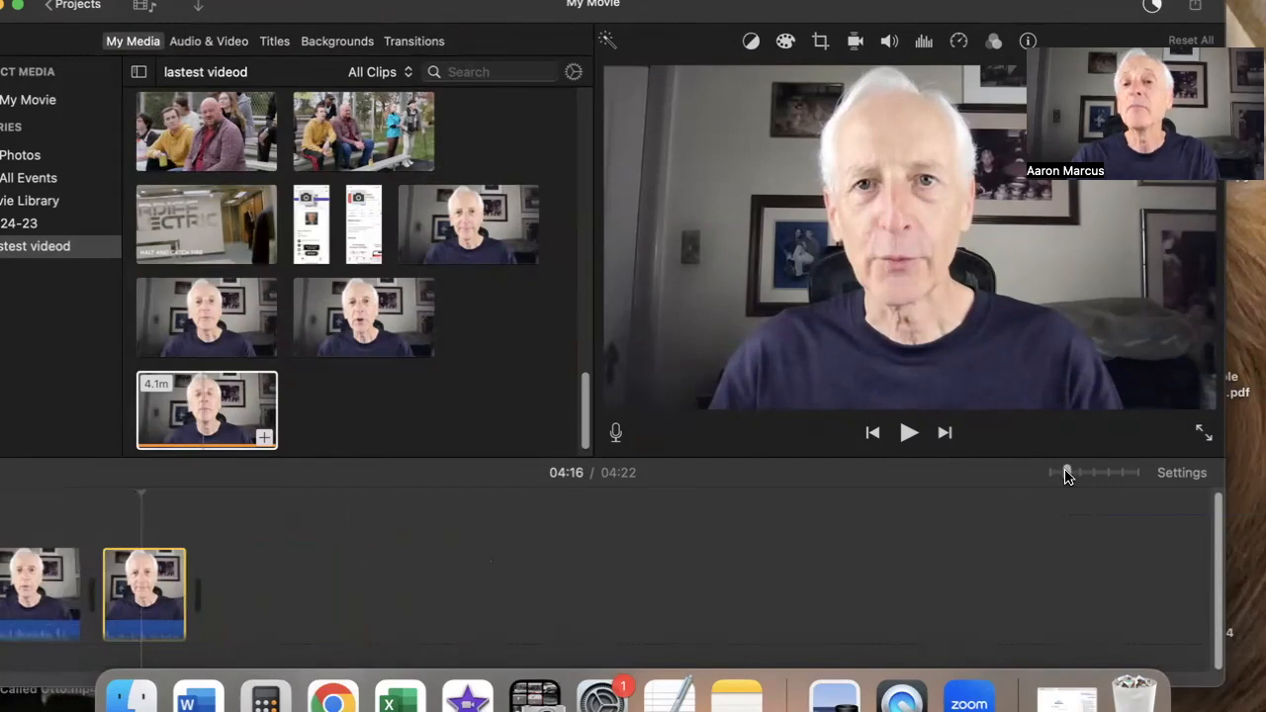